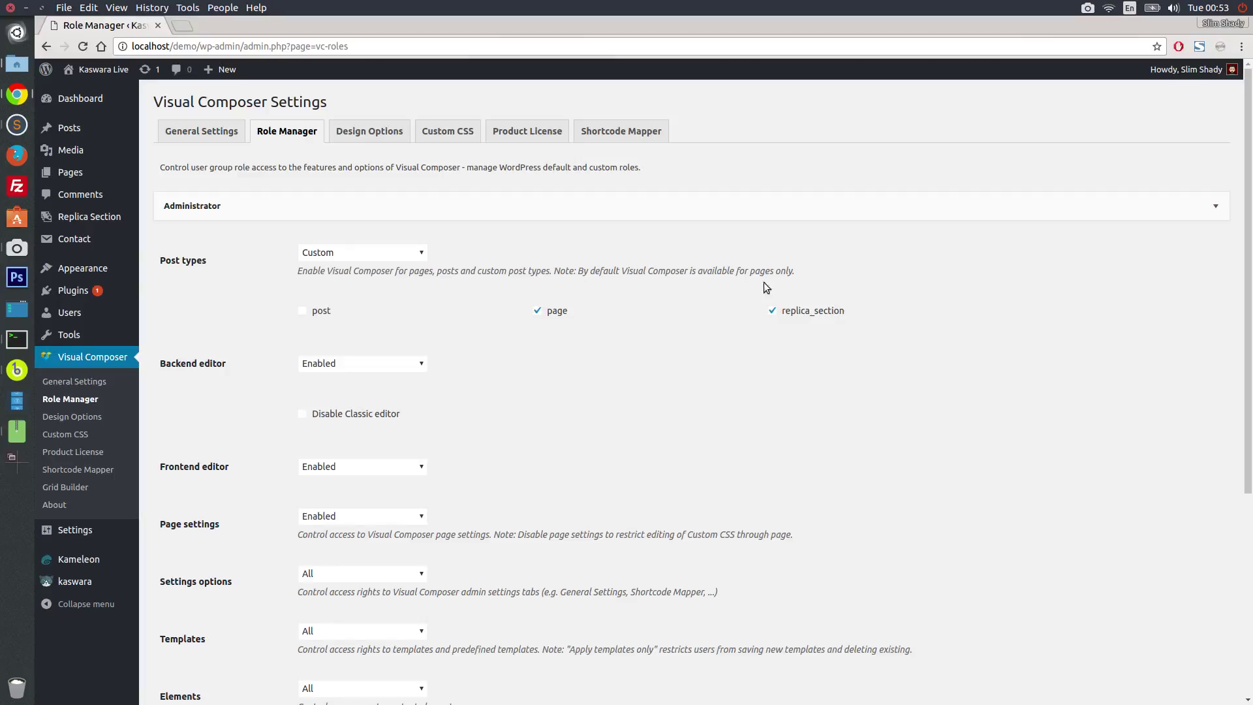
Save the Administrator role settings with the page and replica_section post types enabled
{"action": "scroll", "coordinate": [453, 383], "scroll_direction": "down", "scroll_amount": 5}
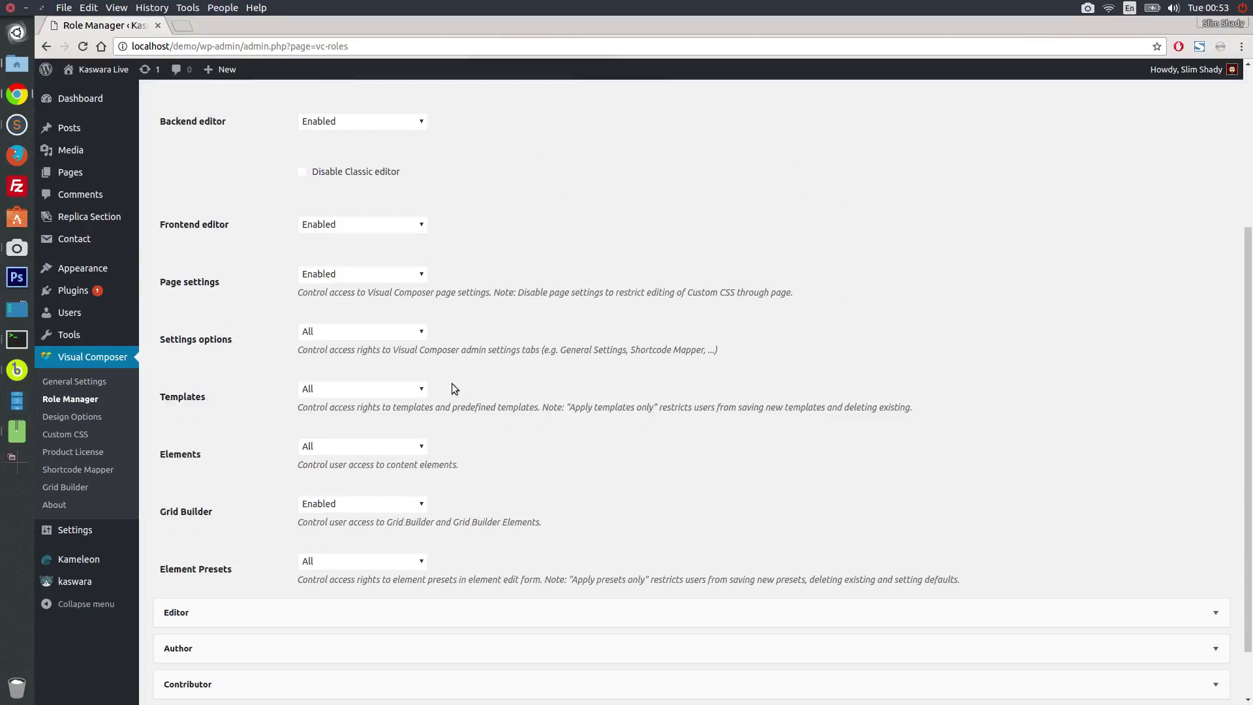
{"action": "left_click", "coordinate": [208, 664]}
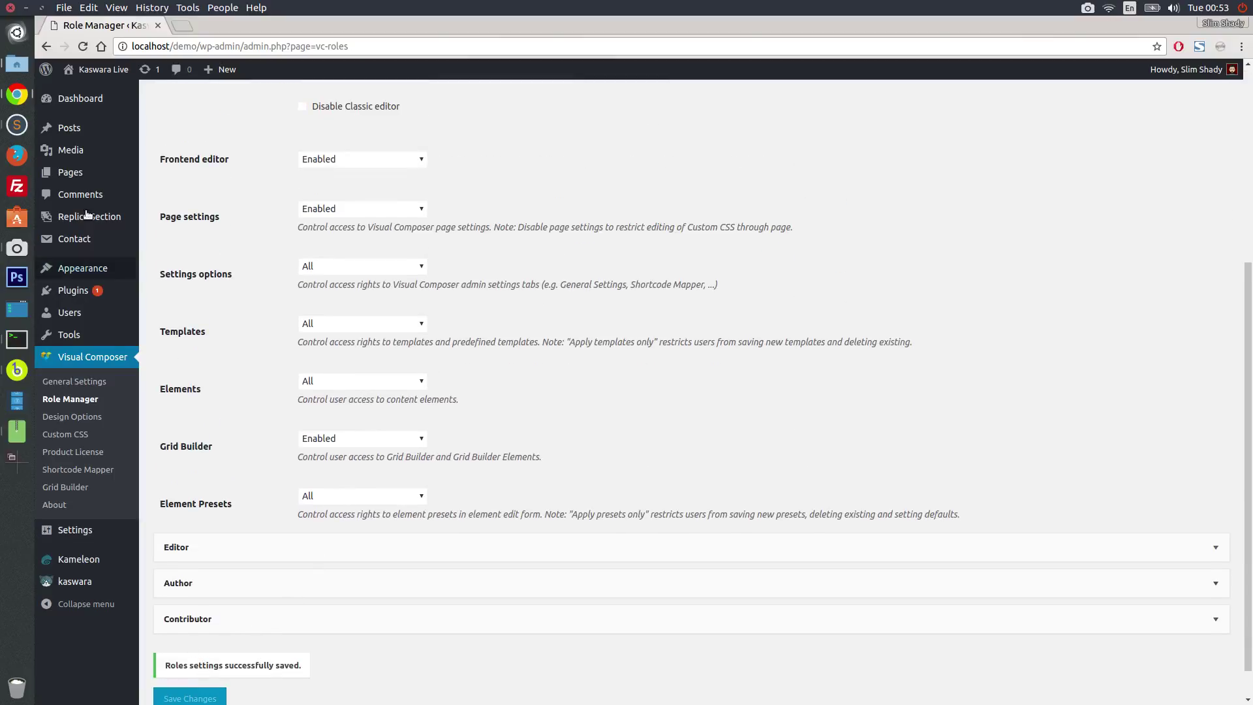
Create a new replica section titled "Replica Section 1" and switch it to the backend editor
{"action": "mouse_move", "coordinate": [89, 225]}
{"action": "left_click", "coordinate": [183, 218]}
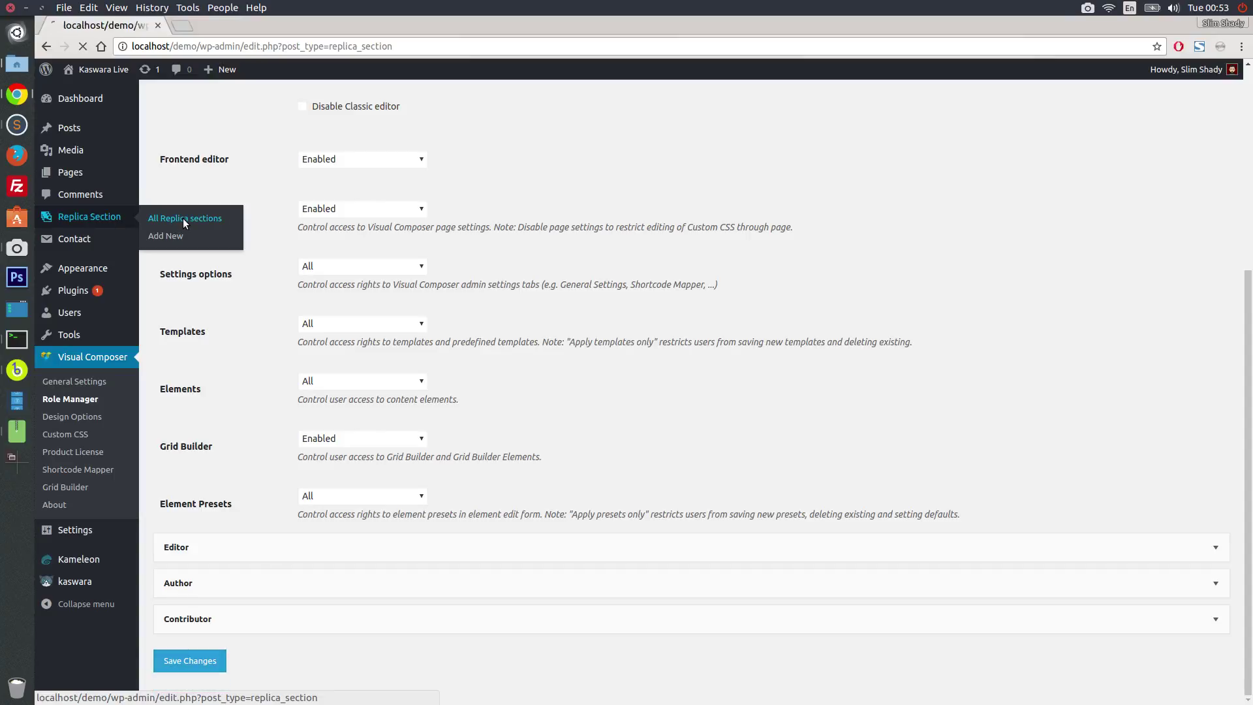
{"action": "left_click", "coordinate": [285, 102]}
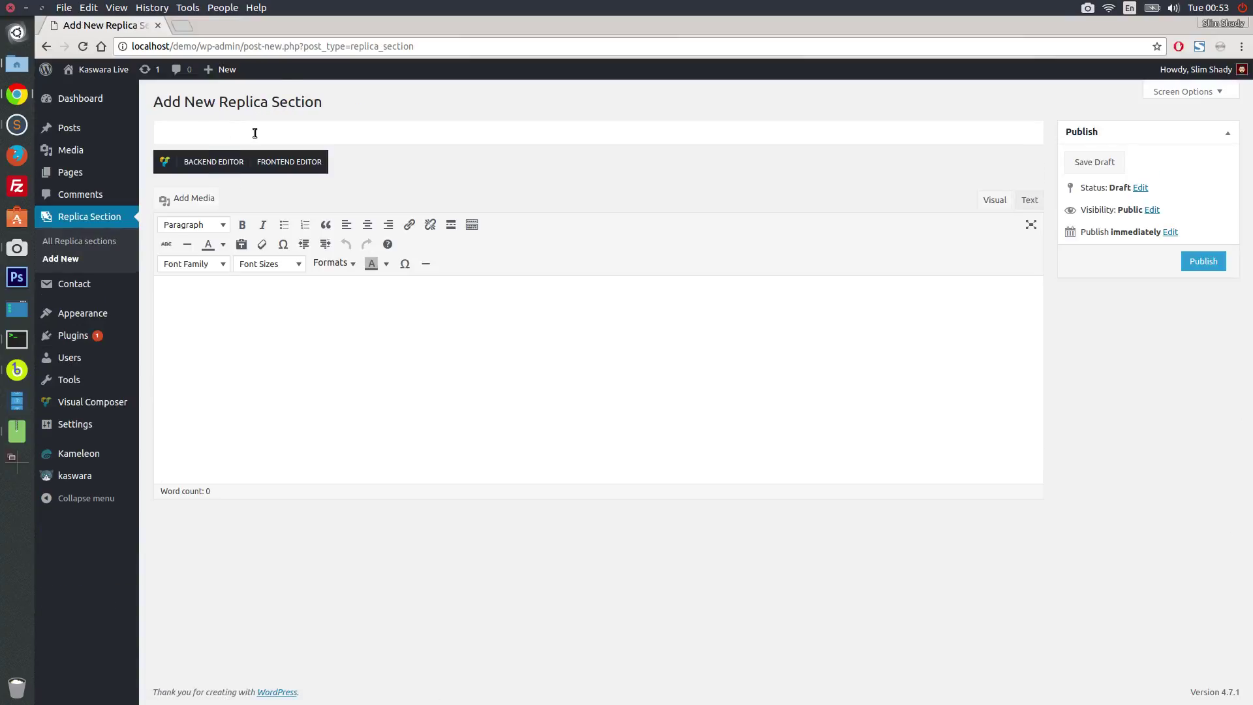
{"action": "type", "text": "Replica Section 1"}
{"action": "left_click", "coordinate": [242, 167]}
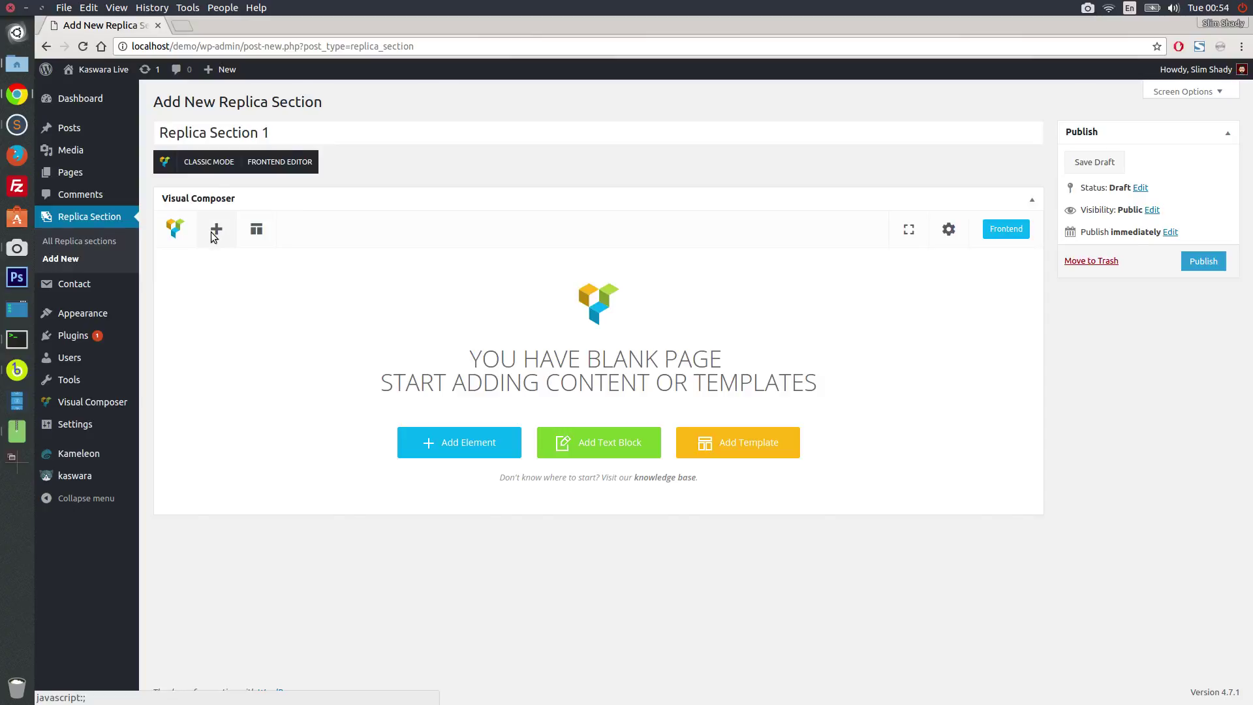
Add a row to the replica section and insert a Heading element (heading text with sub-heading) in it
{"action": "left_click", "coordinate": [216, 229]}
{"action": "left_click", "coordinate": [414, 205]}
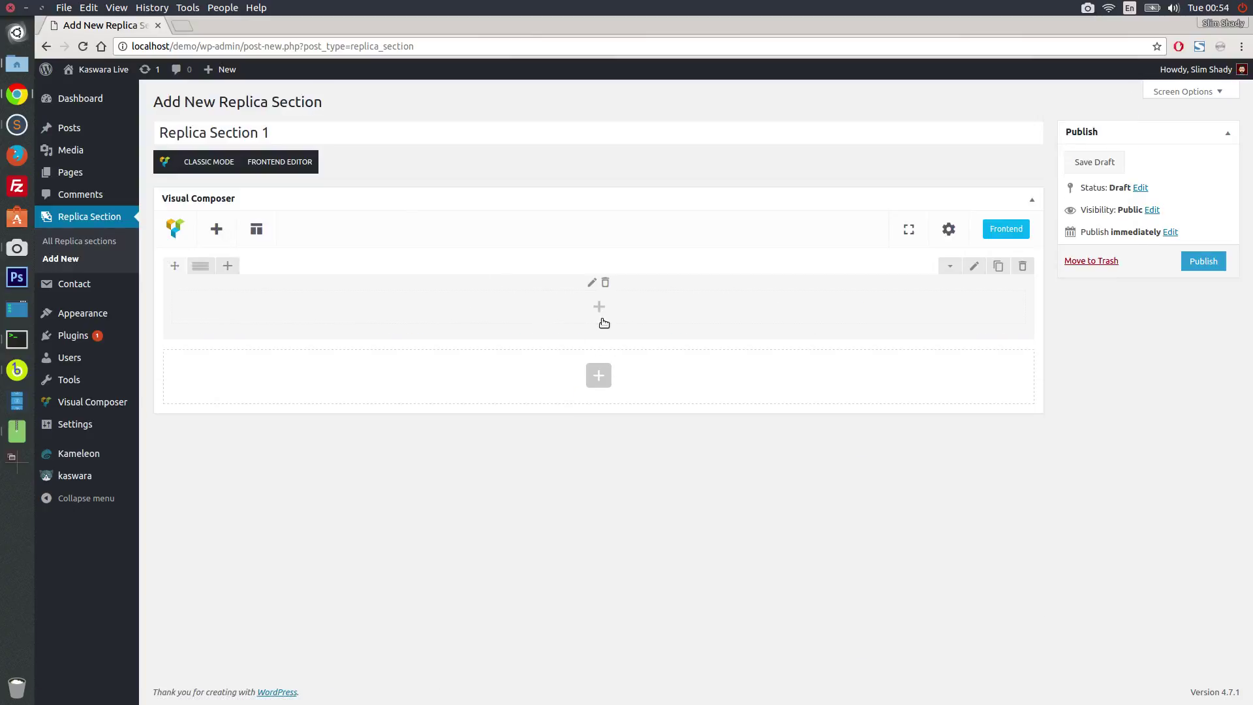
{"action": "left_click", "coordinate": [604, 323]}
{"action": "type", "text": "head"}
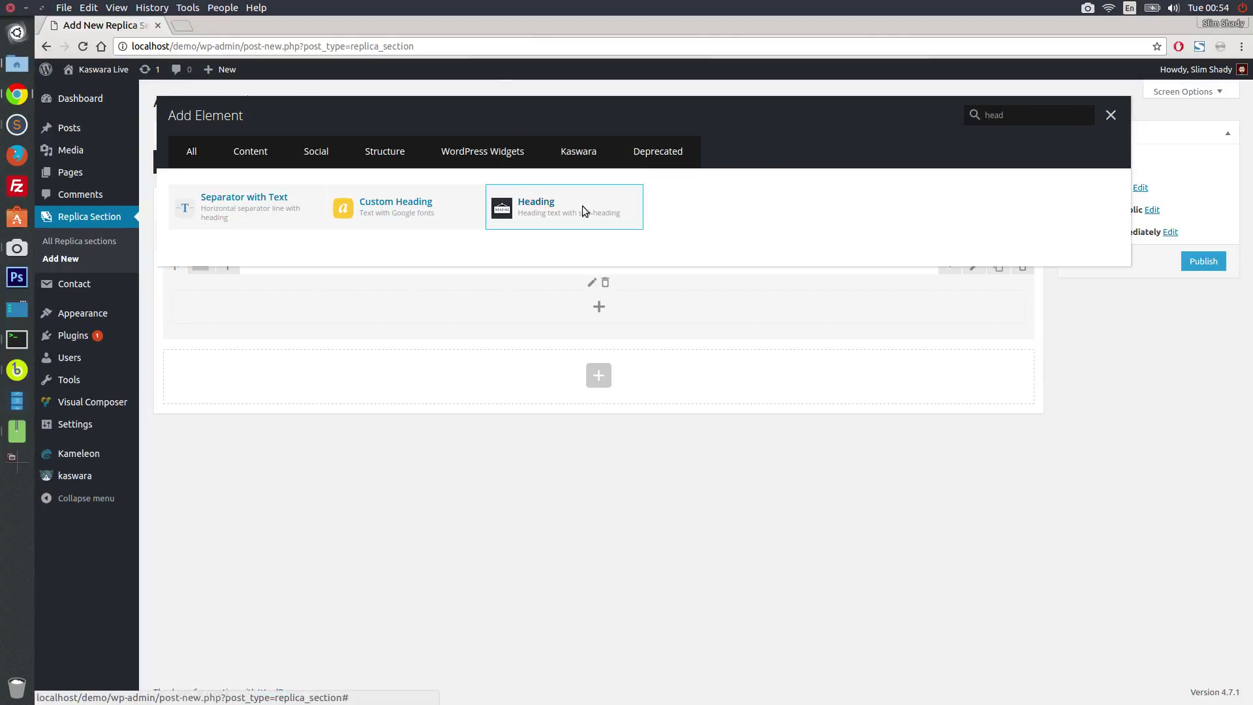
{"action": "left_click", "coordinate": [583, 206]}
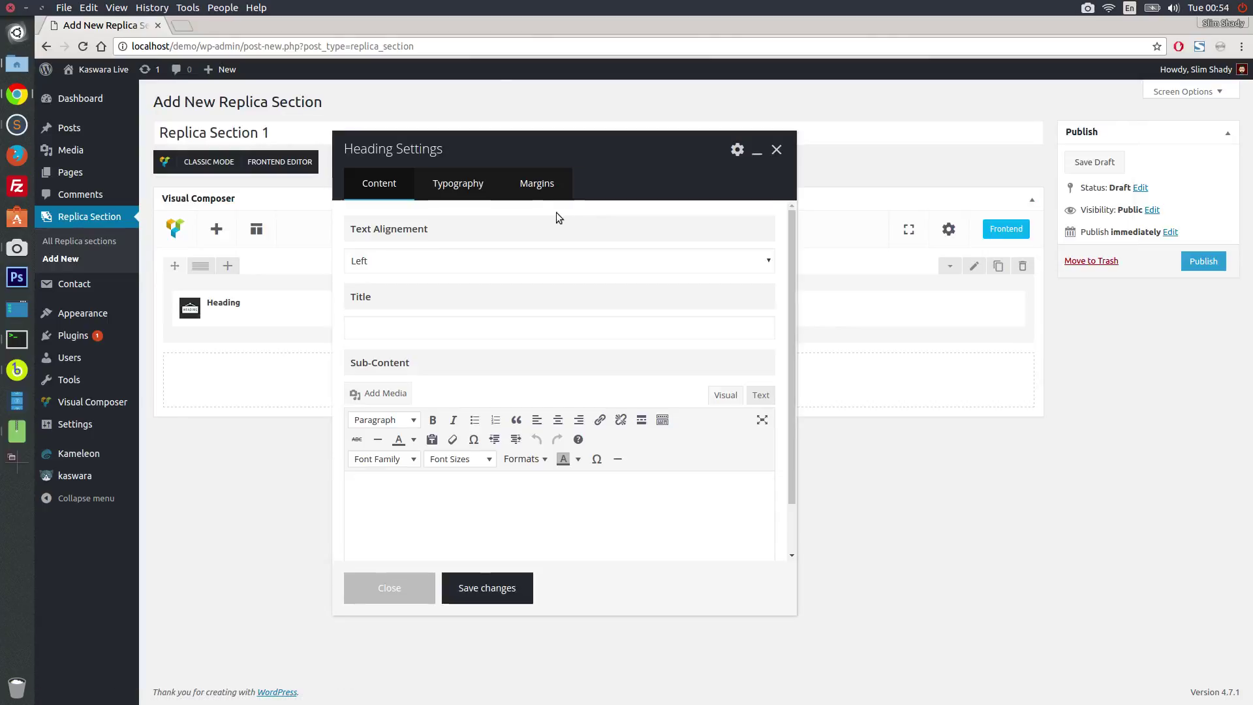
Center the heading, title it "My first replica section test demo" and enter "You can create whatever you want with this cool feature" as sub-content
{"action": "left_click", "coordinate": [431, 263]}
{"action": "left_click", "coordinate": [410, 293]}
{"action": "type", "text": "My first replica"}
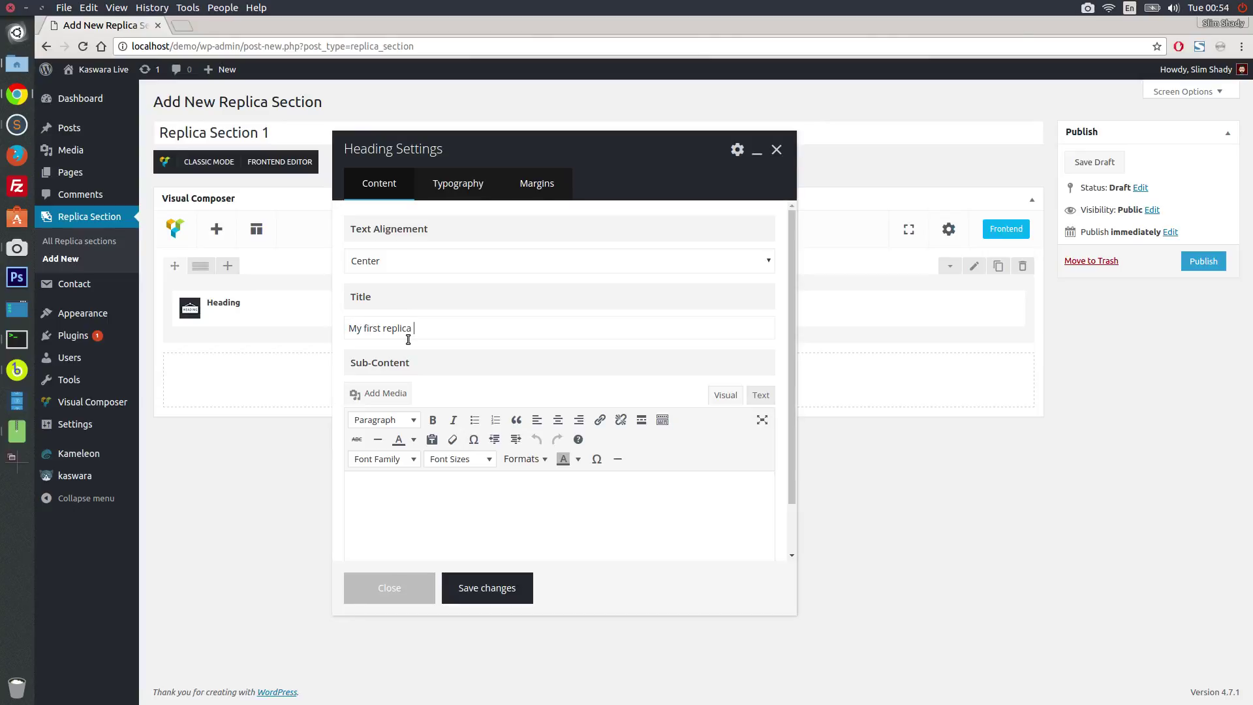
{"action": "type", "text": " section test demo"}
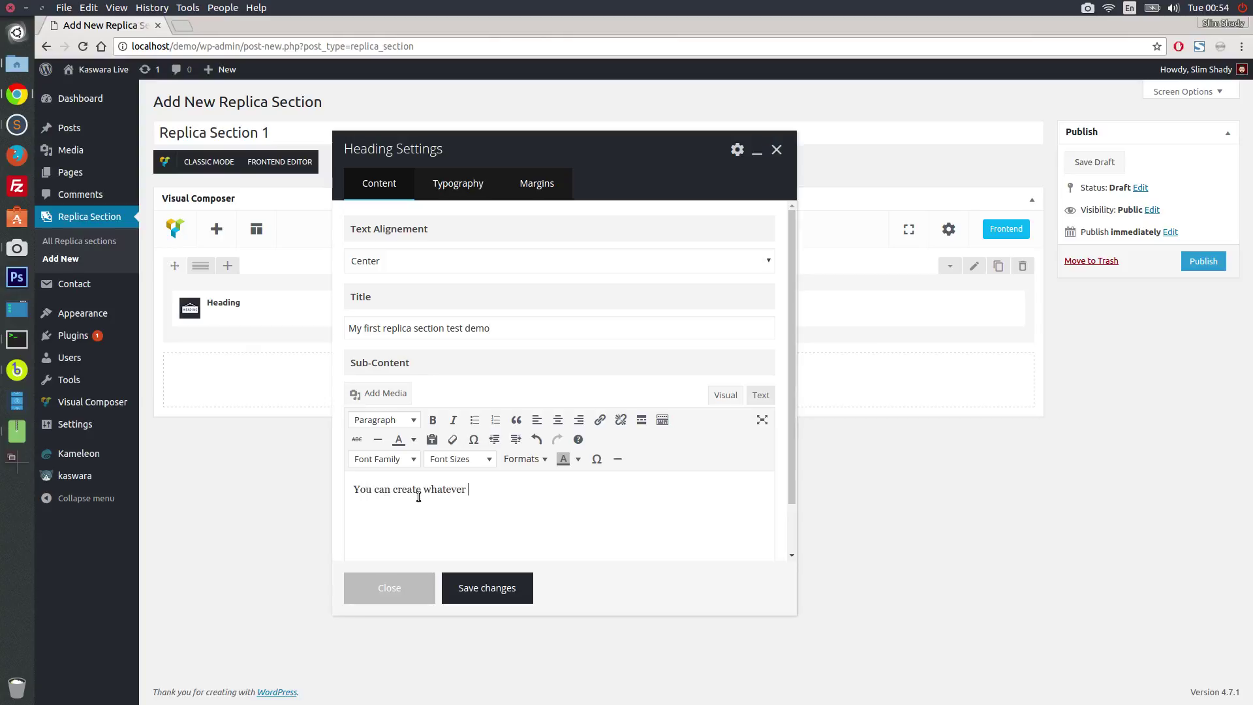
{"action": "type", "text": "nt with this cool feature"}
Set the heading title's font weight to 600 and the sub-title color to #888888
{"action": "left_click", "coordinate": [449, 195]}
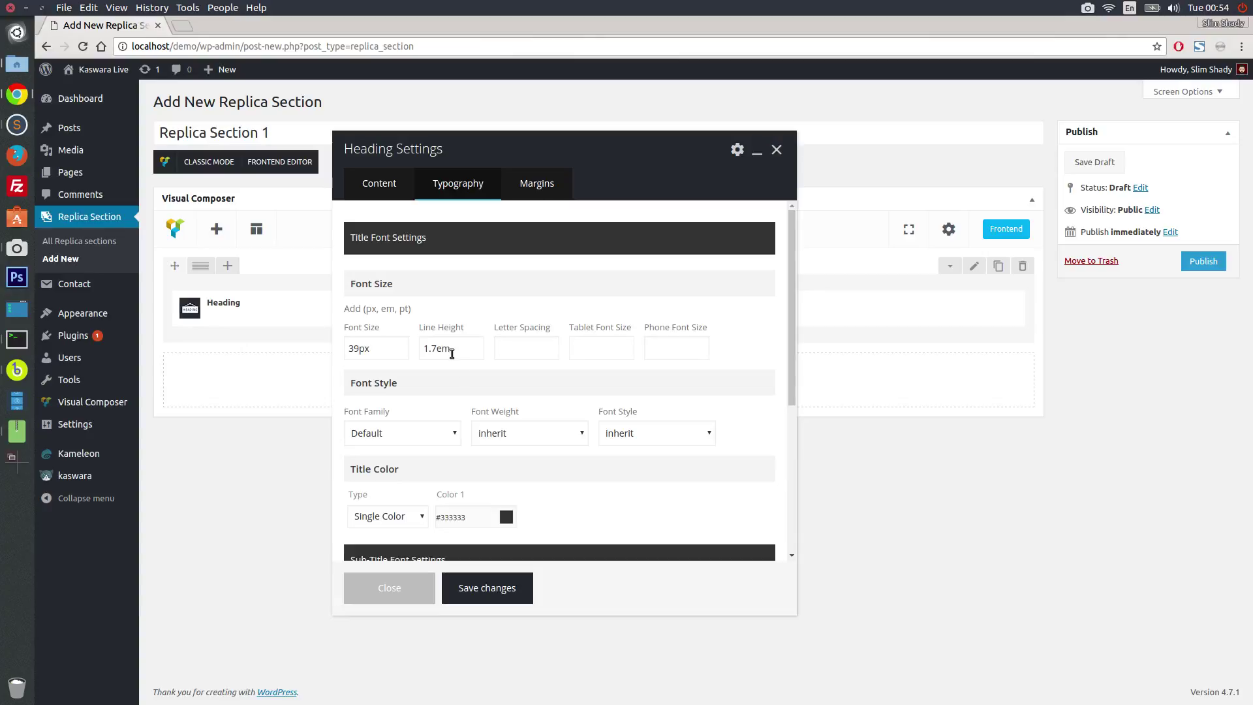
{"action": "left_click", "coordinate": [503, 434]}
{"action": "left_click", "coordinate": [504, 530]}
{"action": "scroll", "coordinate": [498, 502], "scroll_direction": "down", "scroll_amount": 5}
{"action": "left_click", "coordinate": [397, 550]}
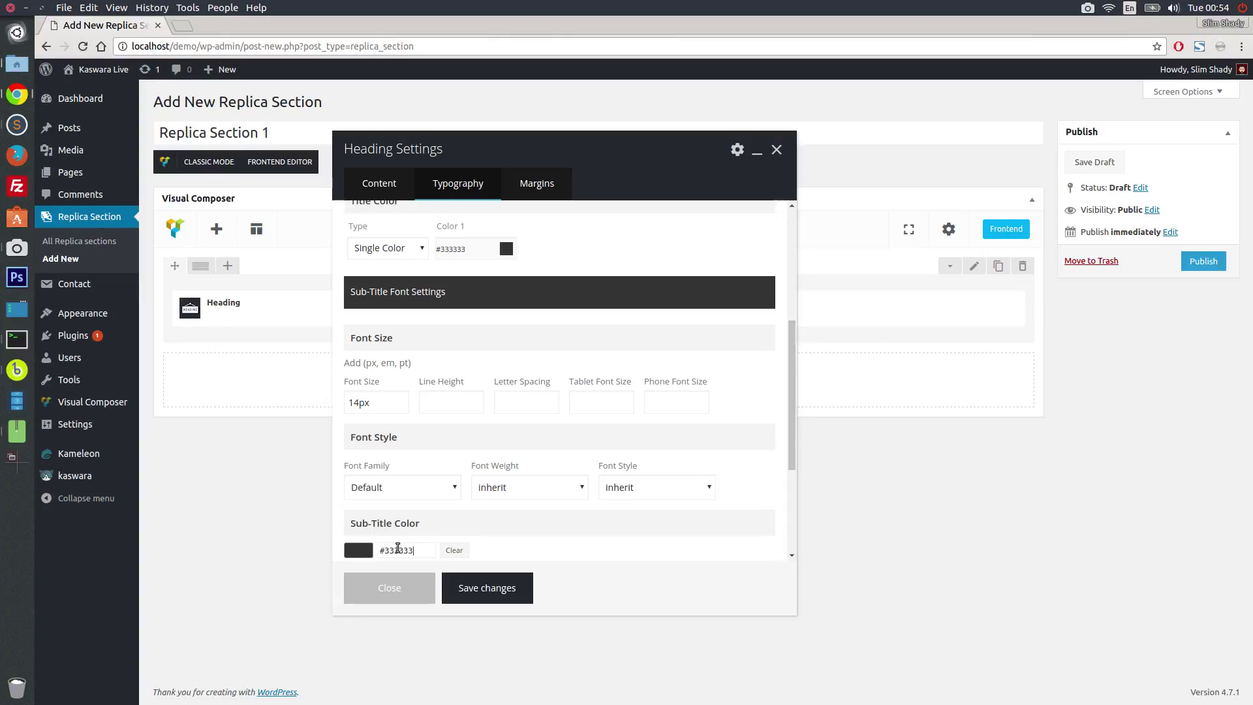
{"action": "key", "text": "ctrl+a"}
{"action": "type", "text": "#888888"}
Save the heading settings and publish the replica section
{"action": "left_click", "coordinate": [498, 588]}
{"action": "left_click", "coordinate": [1209, 268]}
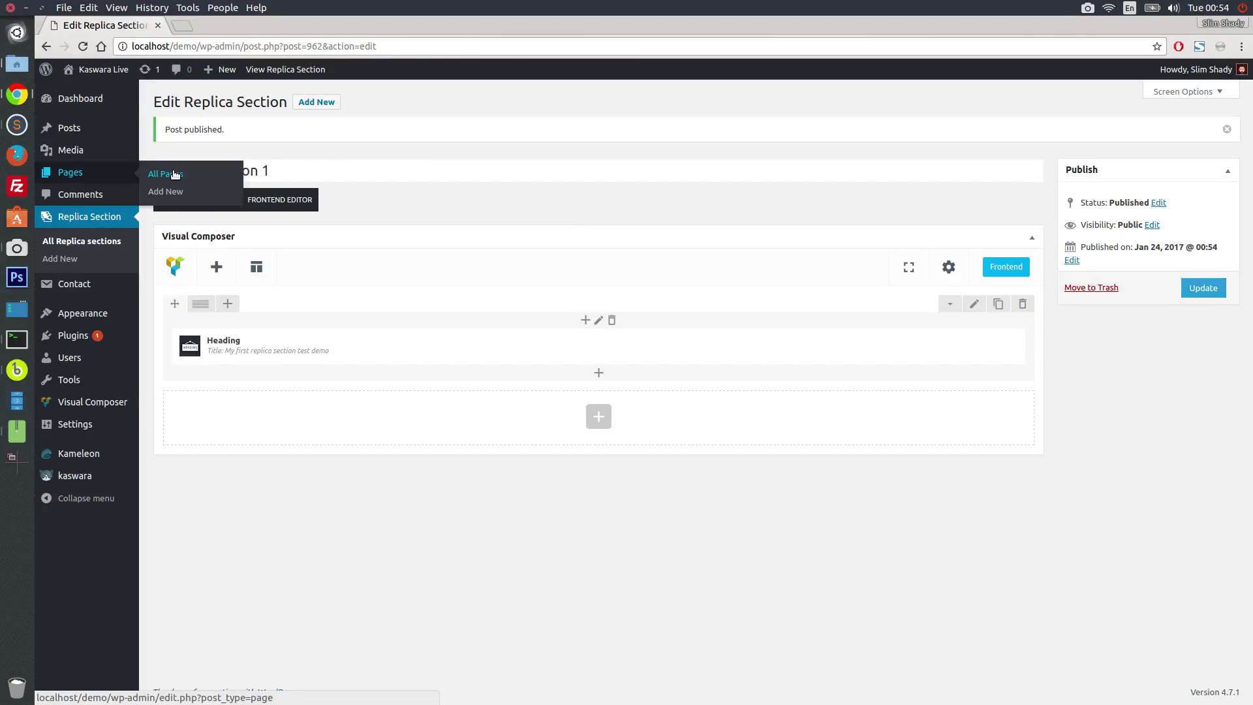
Open the page "A Test Page" for editing and add a row to its blank layout
{"action": "left_click", "coordinate": [171, 173]}
{"action": "left_click", "coordinate": [189, 213]}
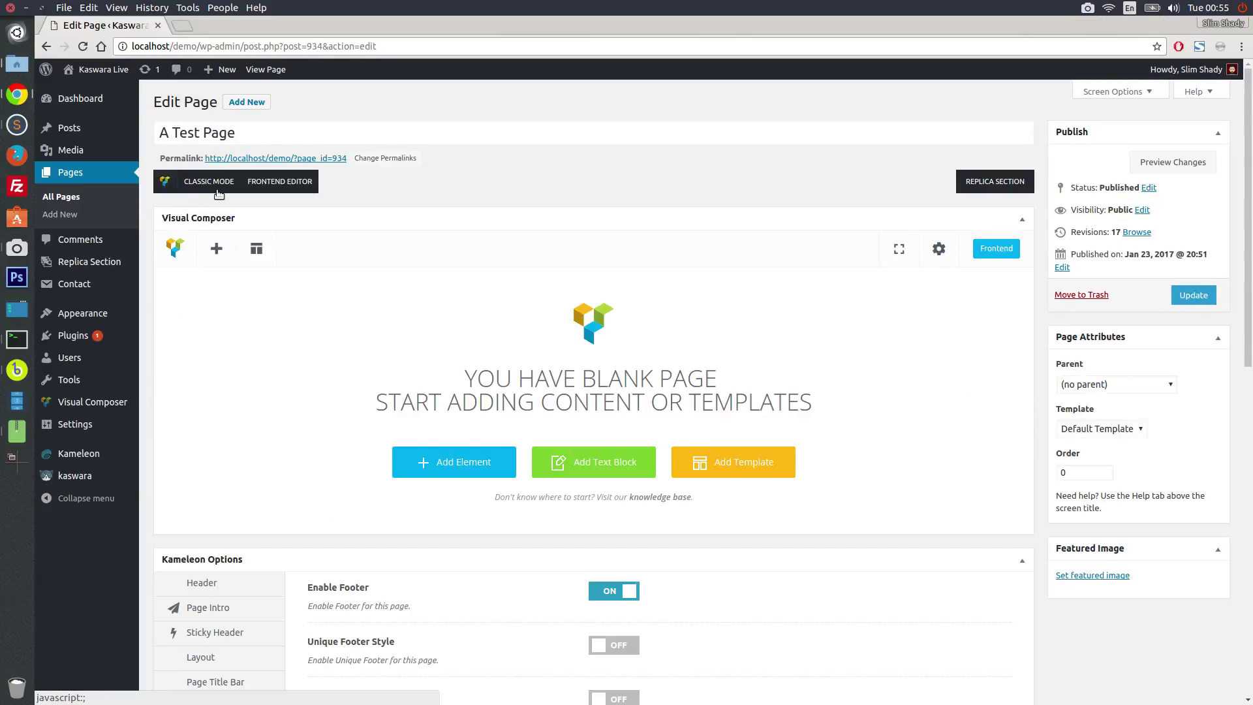
{"action": "left_click", "coordinate": [219, 249]}
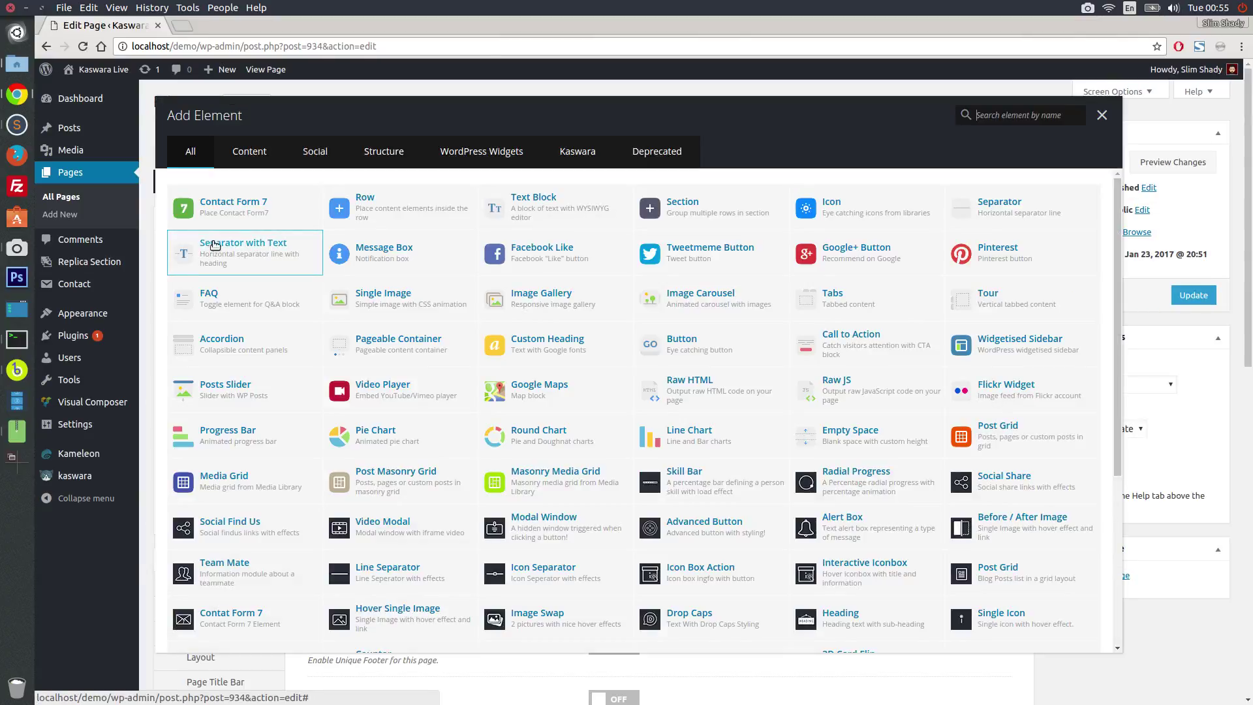
{"action": "left_click", "coordinate": [369, 199]}
Insert a Replica Section element into the page's row, choose Replica Section 1 for it and save the element
{"action": "left_click", "coordinate": [594, 326]}
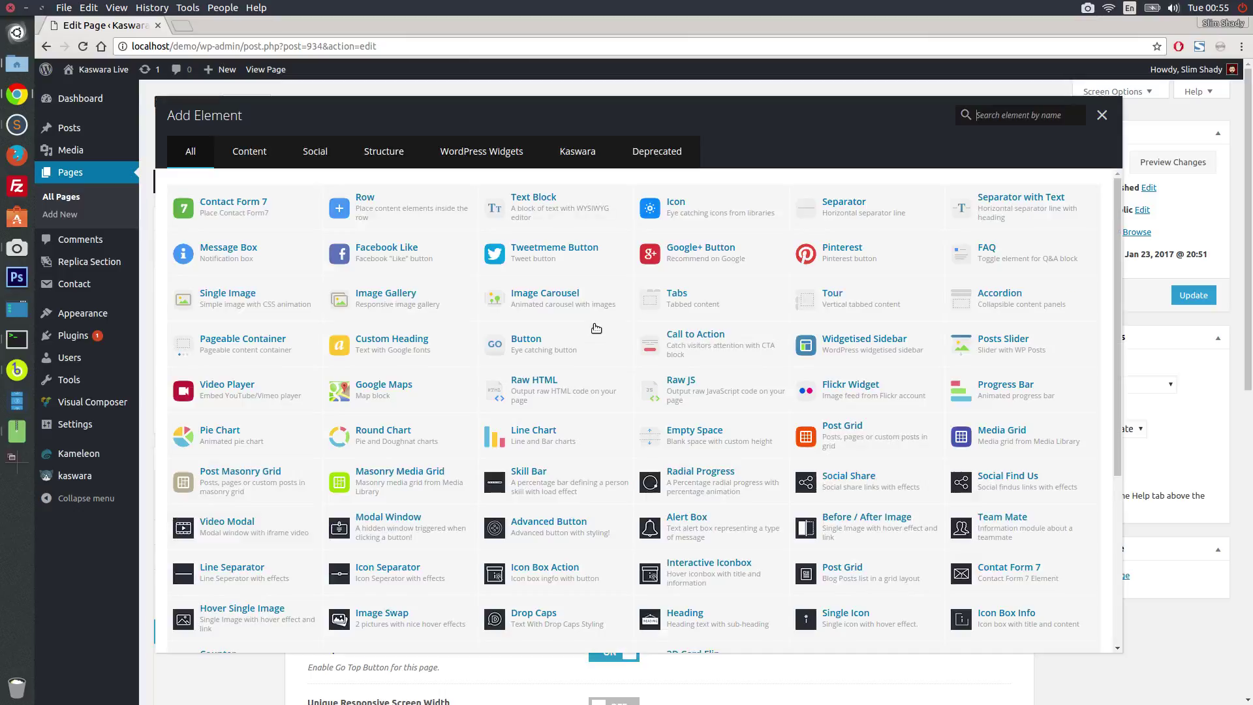
{"action": "type", "text": "replica"}
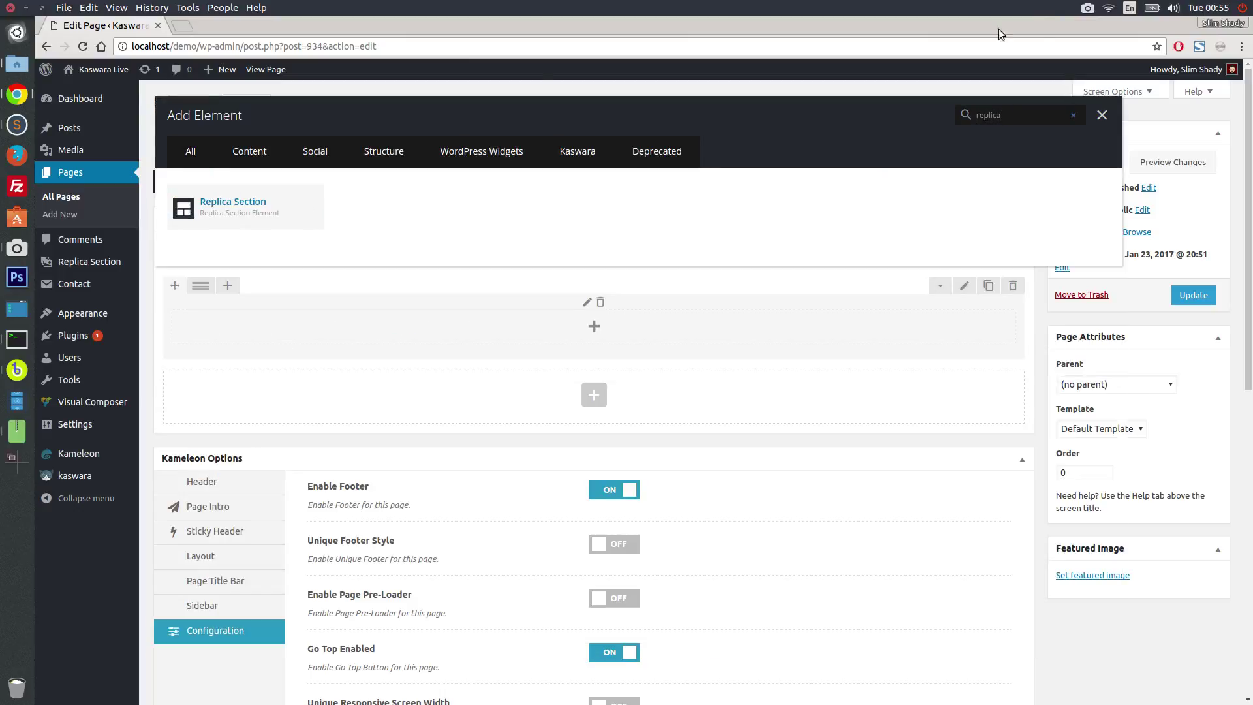
{"action": "left_click", "coordinate": [240, 210]}
{"action": "left_click", "coordinate": [400, 259]}
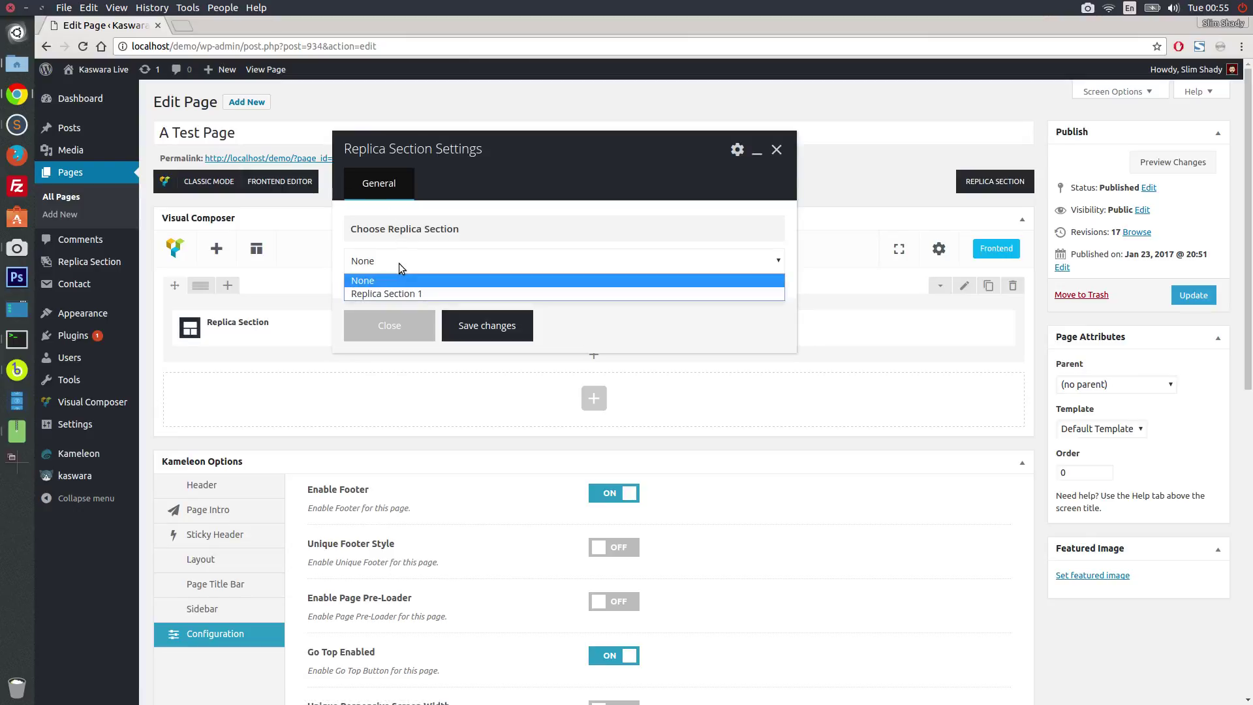
{"action": "left_click", "coordinate": [402, 291]}
{"action": "left_click", "coordinate": [495, 326]}
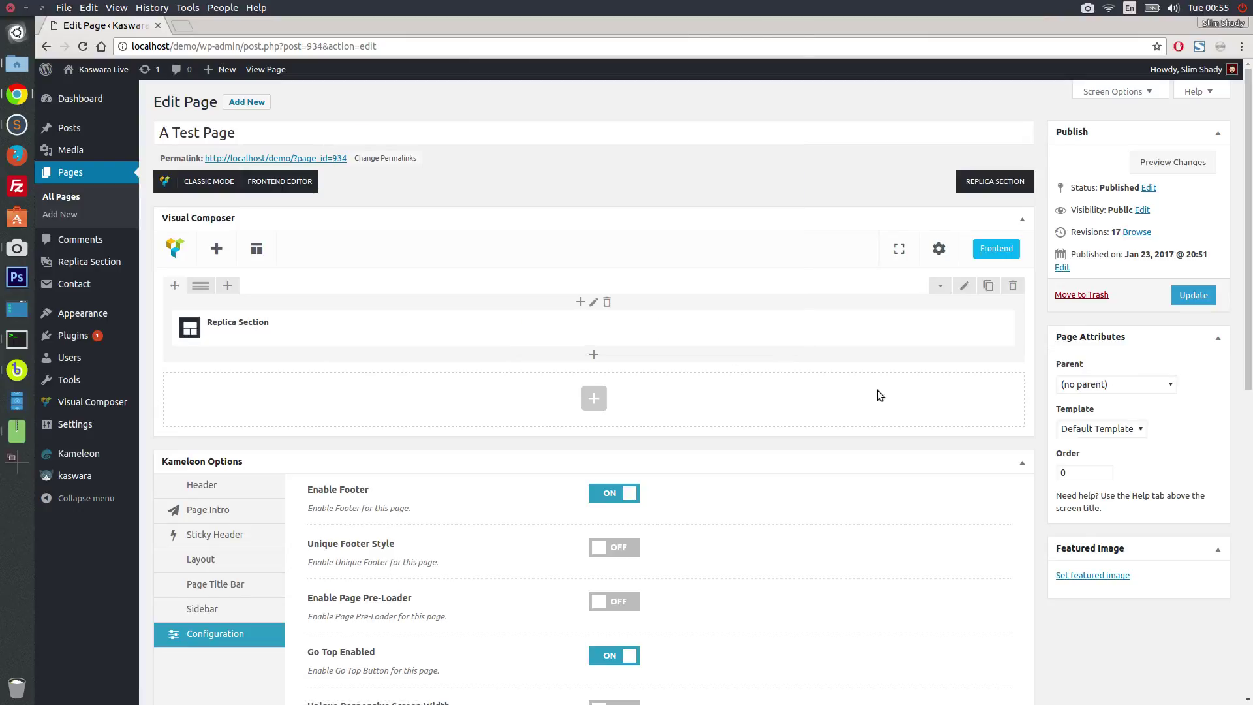
Update "A Test Page" and open its live version through the permalink
{"action": "left_click", "coordinate": [1200, 302]}
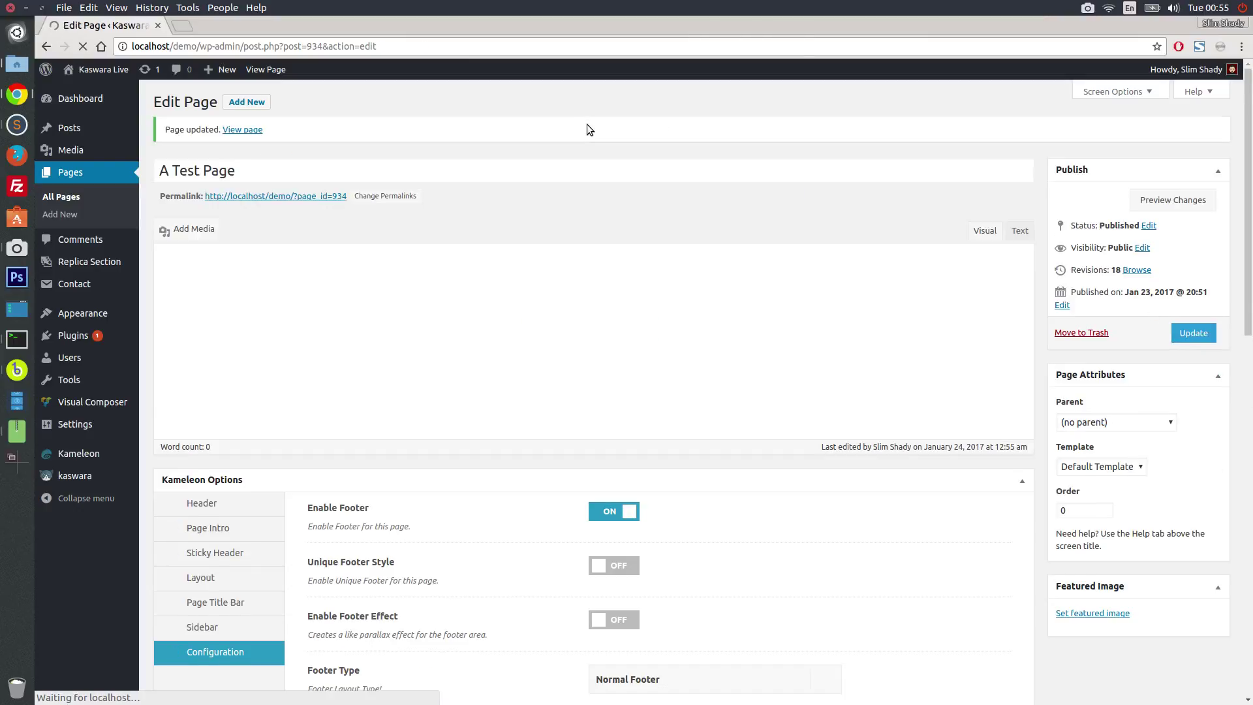
{"action": "left_click", "coordinate": [318, 197]}
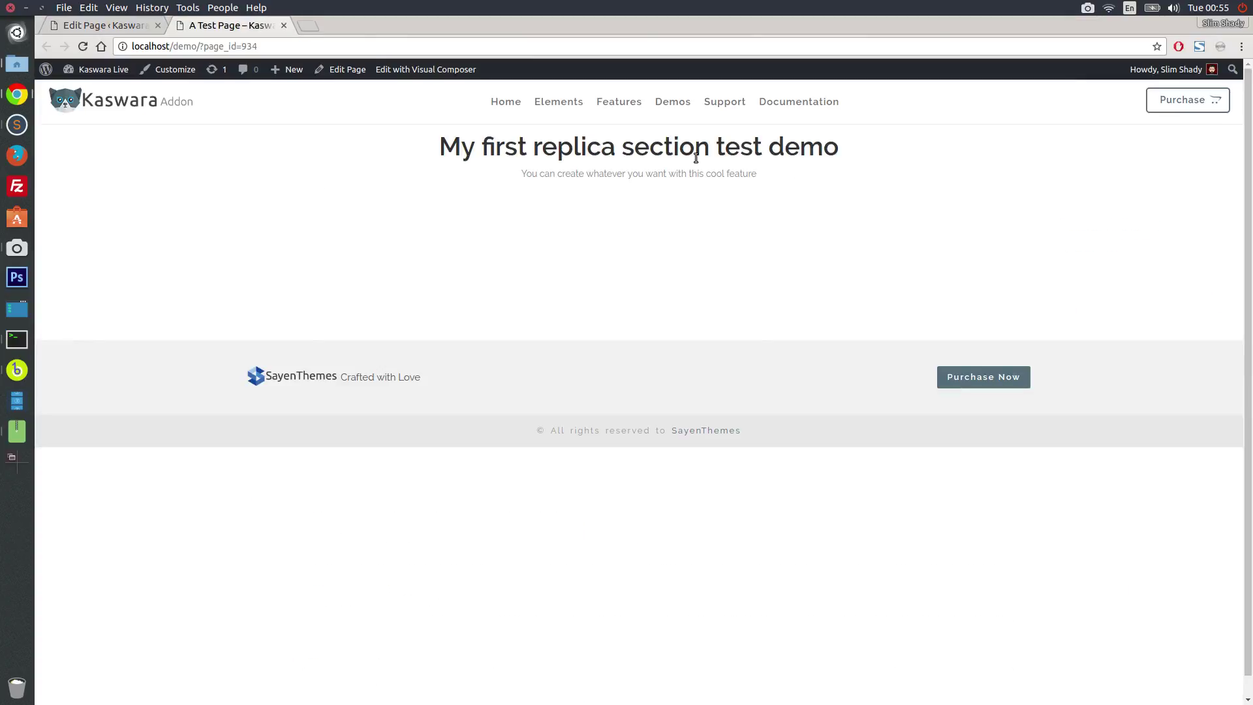
Return to the admin area, reopen Replica Section 1 for editing and open its Heading element's settings
{"action": "left_click", "coordinate": [127, 26]}
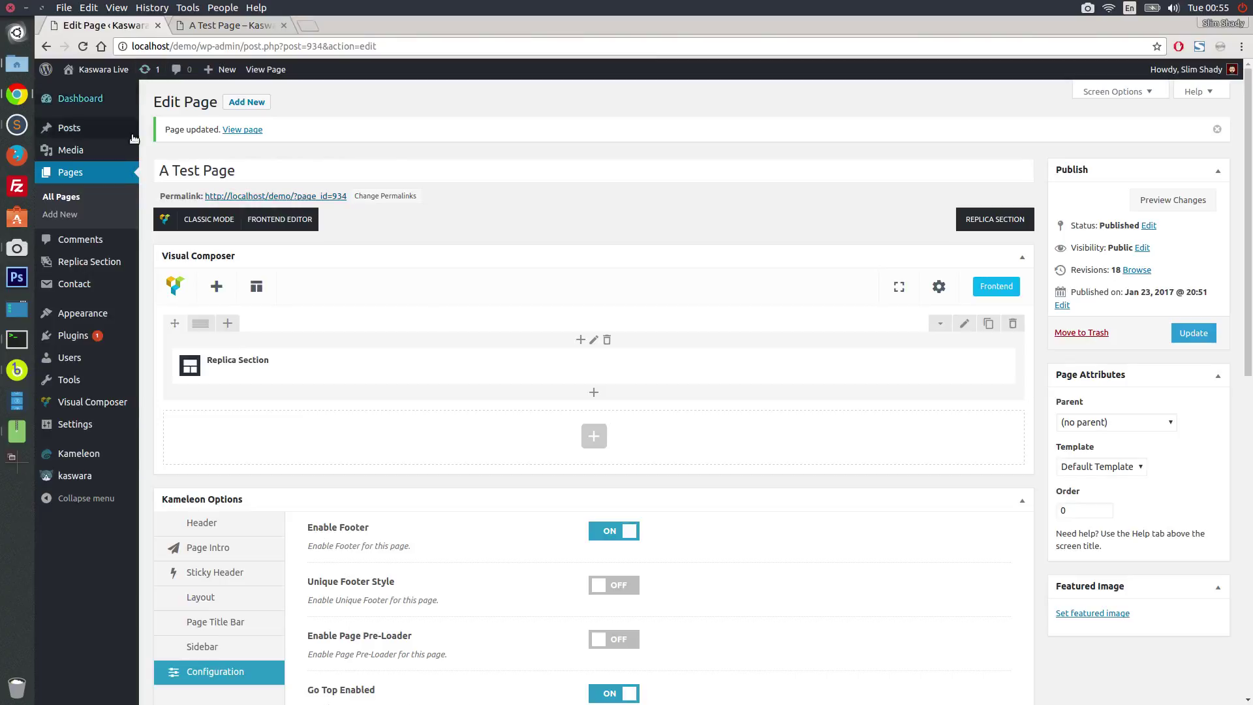
{"action": "left_click", "coordinate": [97, 265]}
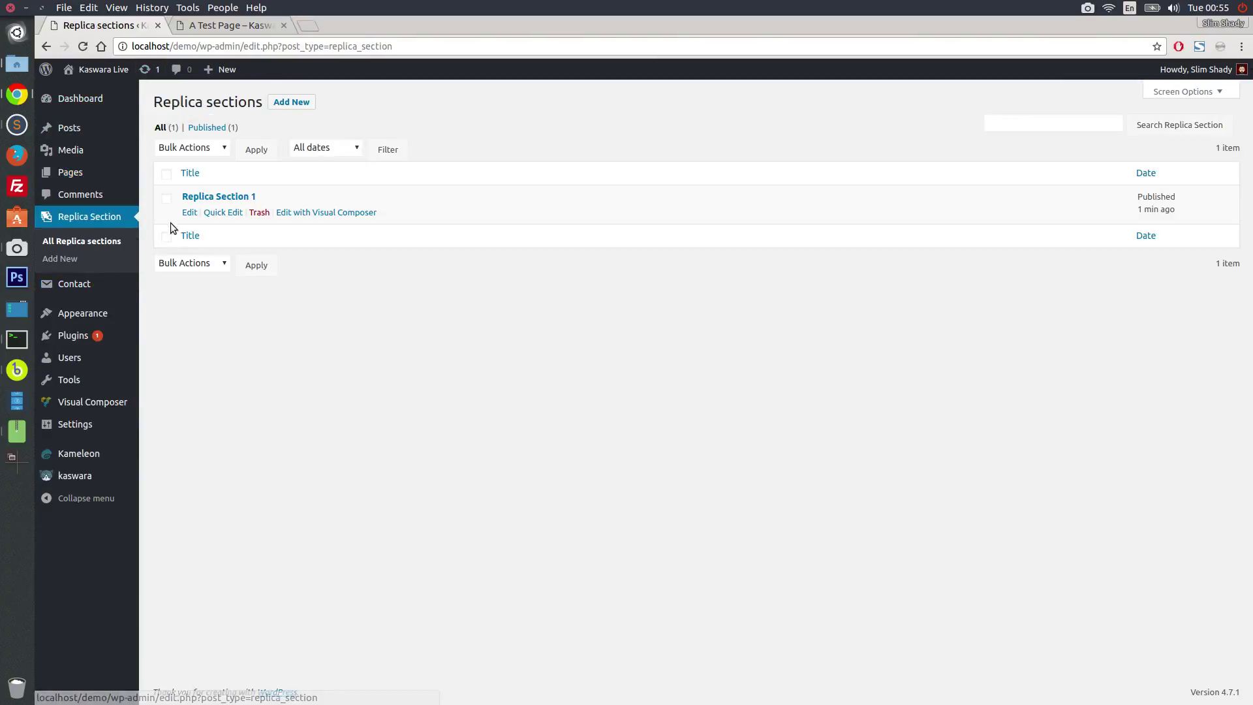
{"action": "left_click", "coordinate": [196, 196]}
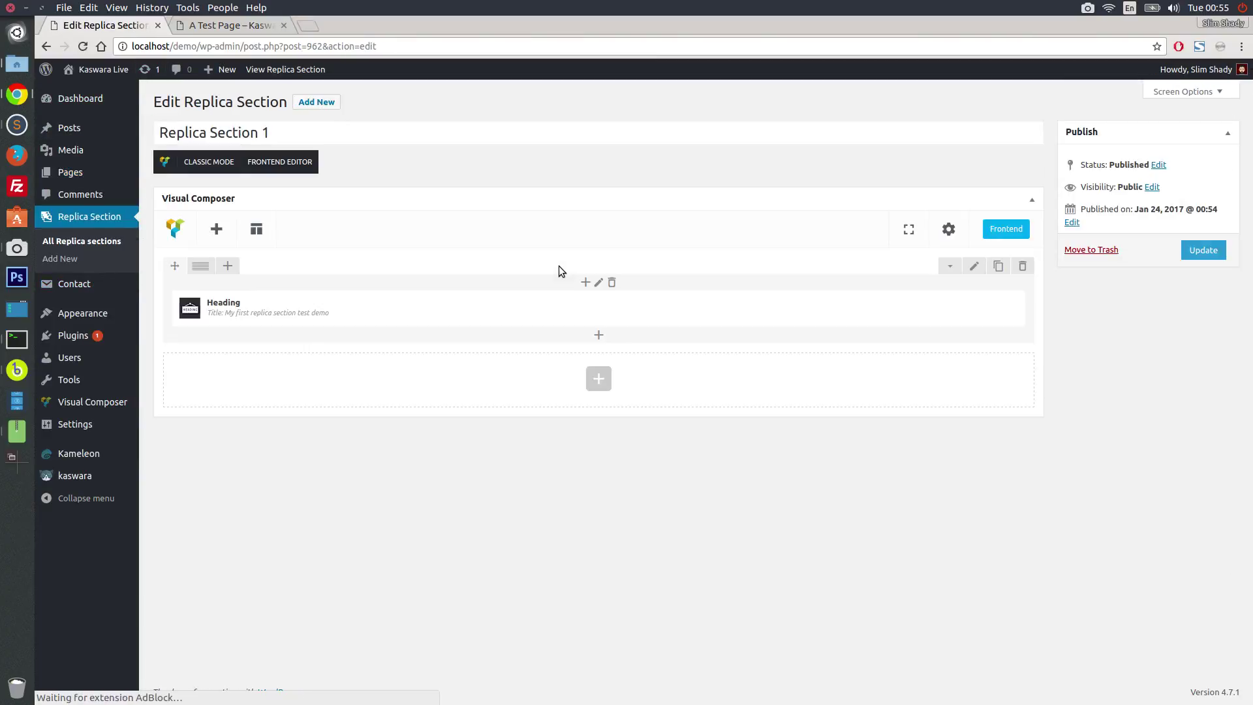
{"action": "left_click", "coordinate": [606, 306]}
Review the heading's margins and content settings and change the title color type to Gradient
{"action": "left_click", "coordinate": [545, 183]}
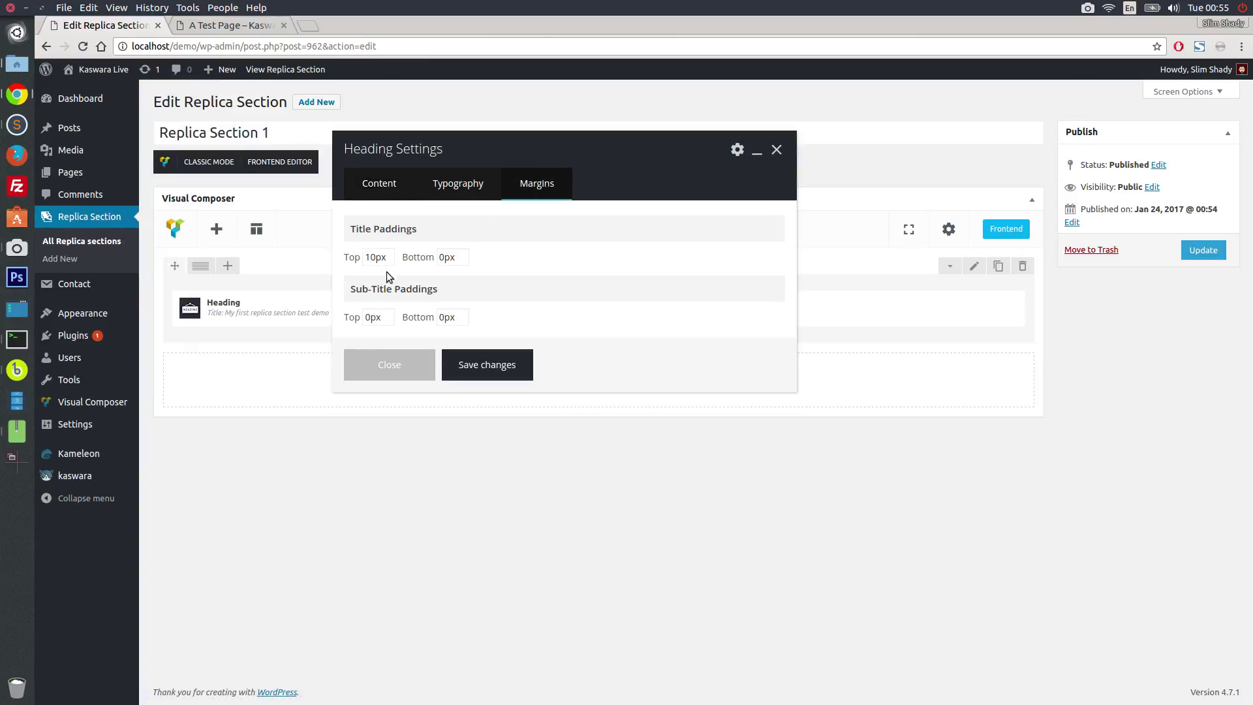
{"action": "left_click", "coordinate": [379, 183]}
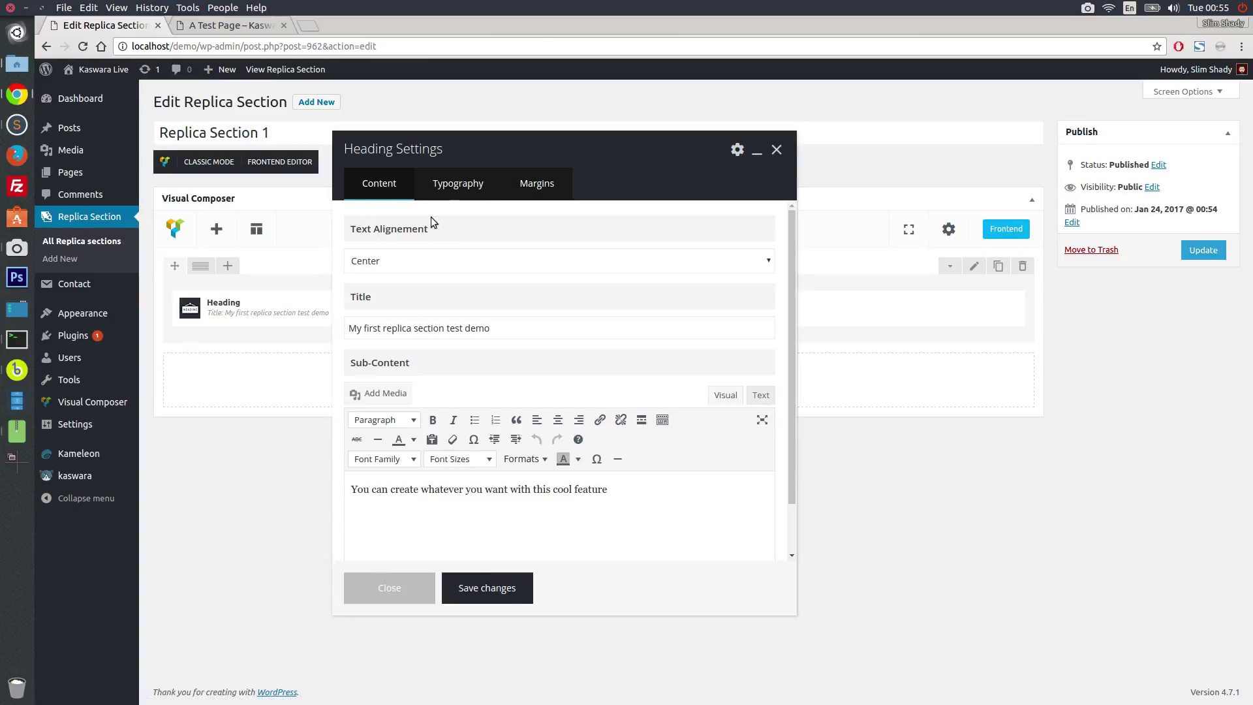
{"action": "left_click", "coordinate": [457, 185]}
{"action": "scroll", "coordinate": [444, 293], "scroll_direction": "down", "scroll_amount": 5}
{"action": "left_click", "coordinate": [388, 309]}
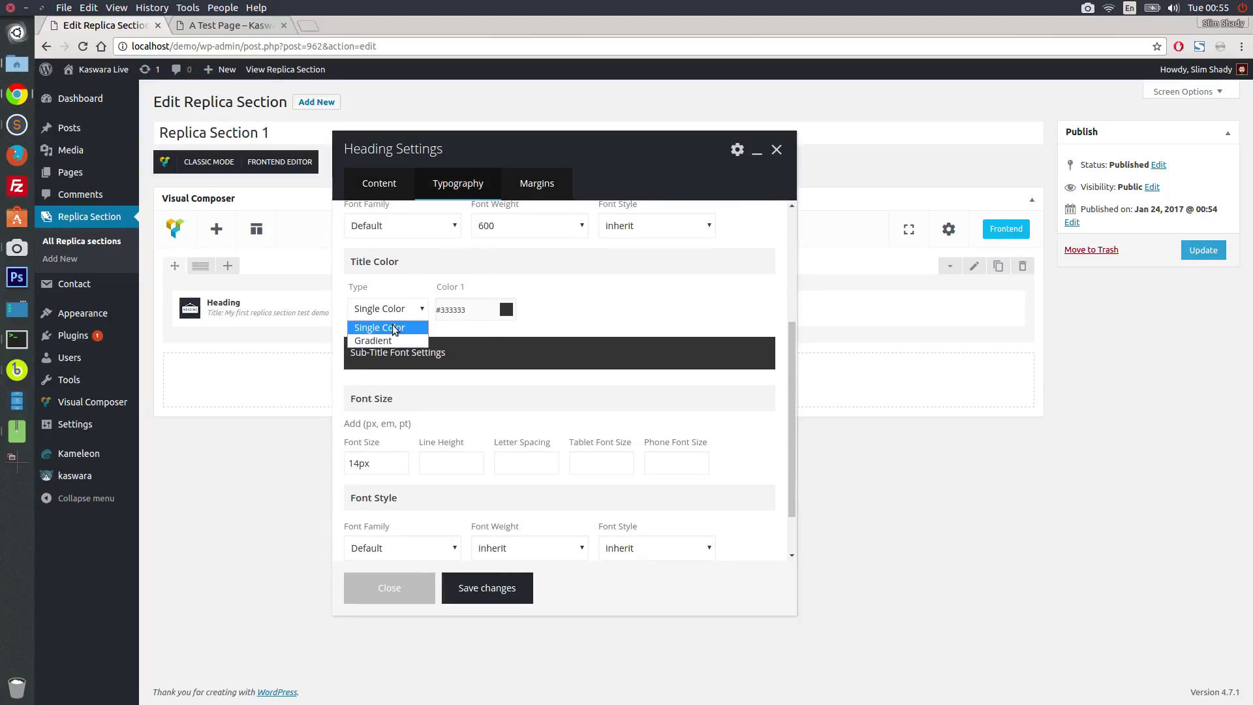
{"action": "left_click", "coordinate": [373, 340]}
Set the title gradient's Color 1 to blue rgba(0, 183, 255, 1) and Color 2 to a green of about RGB 21, 230, 132
{"action": "left_click", "coordinate": [484, 310]}
{"action": "left_click", "coordinate": [496, 368]}
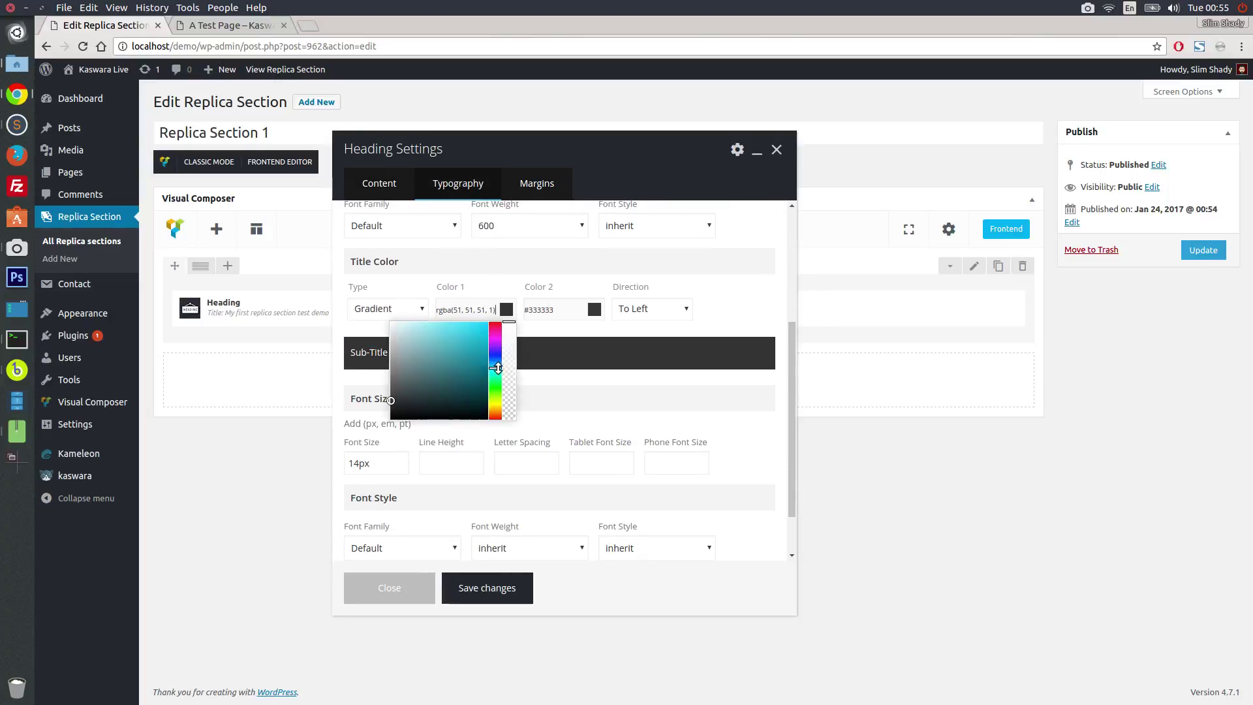
{"action": "left_click", "coordinate": [489, 323]}
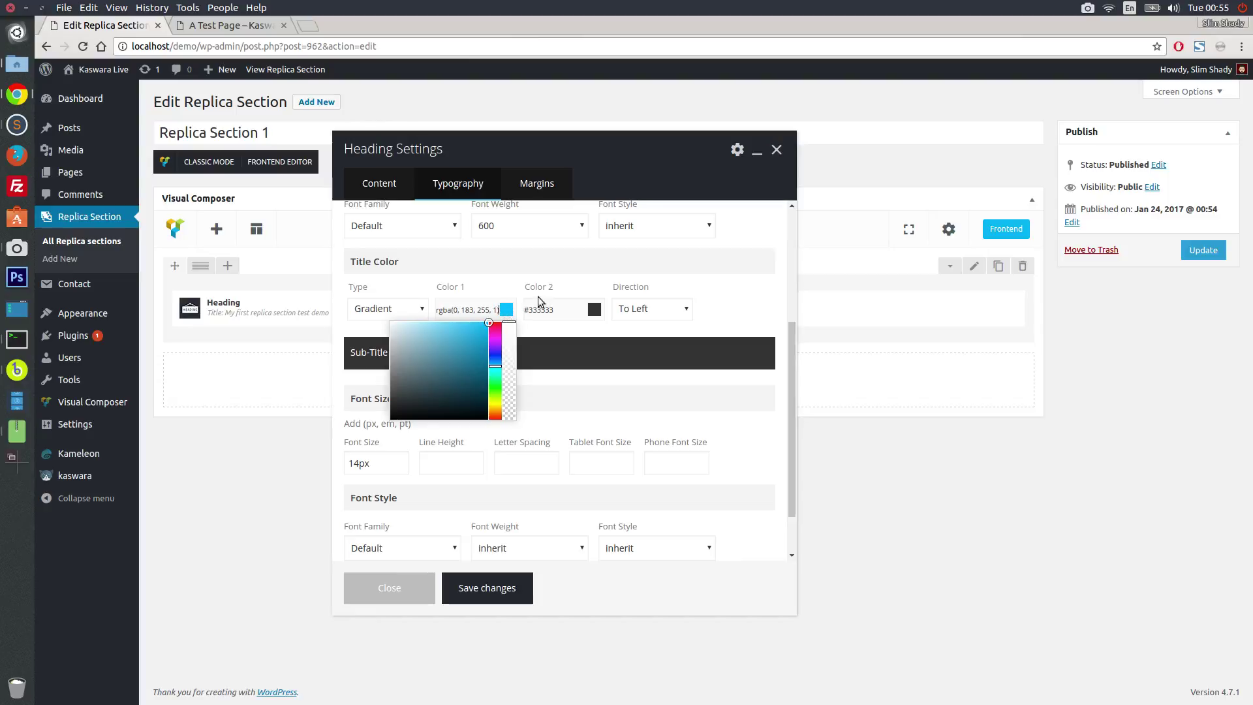
{"action": "left_click", "coordinate": [575, 309]}
{"action": "mouse_move", "coordinate": [585, 335]}
{"action": "left_mouse_down"}
{"action": "mouse_move", "coordinate": [585, 382]}
{"action": "mouse_move", "coordinate": [568, 333]}
{"action": "left_mouse_up"}
{"action": "left_click", "coordinate": [571, 342]}
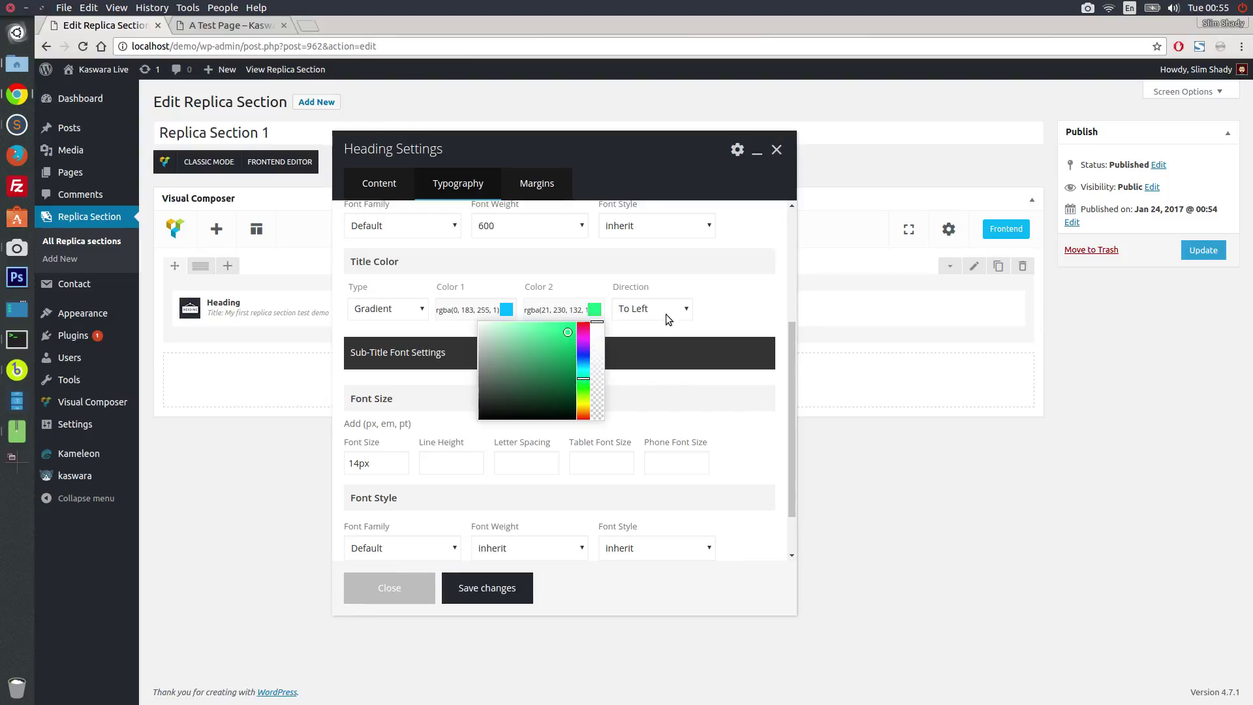
{"action": "left_click", "coordinate": [720, 299]}
Save the heading's gradient settings and update the replica section
{"action": "left_click", "coordinate": [490, 588]}
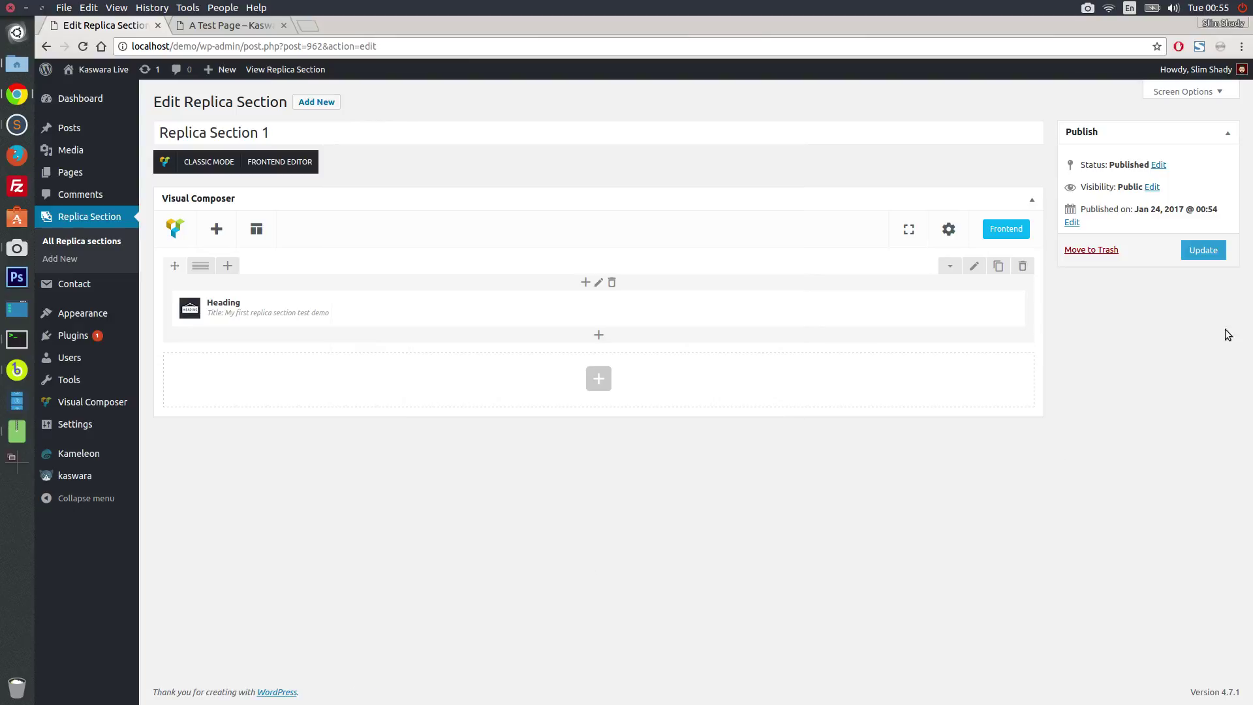
{"action": "left_click", "coordinate": [1221, 256]}
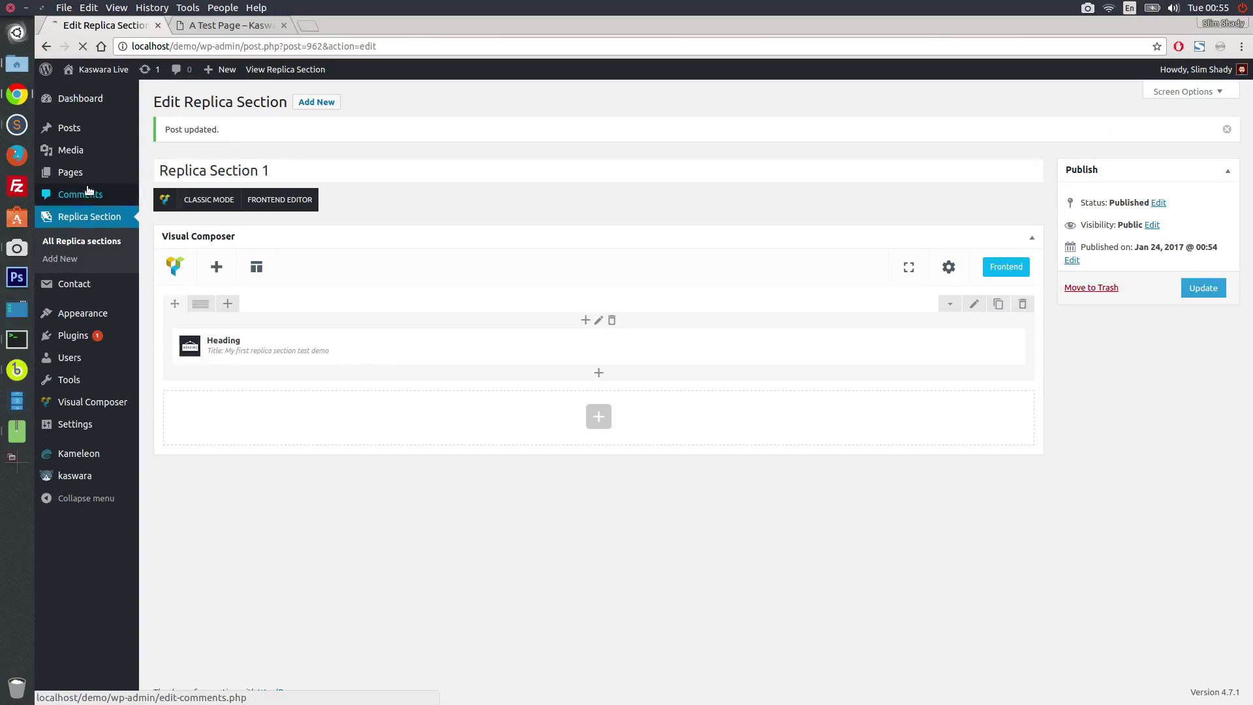
Open A Test Page for editing from the site's list of pages
{"action": "mouse_move", "coordinate": [87, 174]}
{"action": "left_click", "coordinate": [162, 174]}
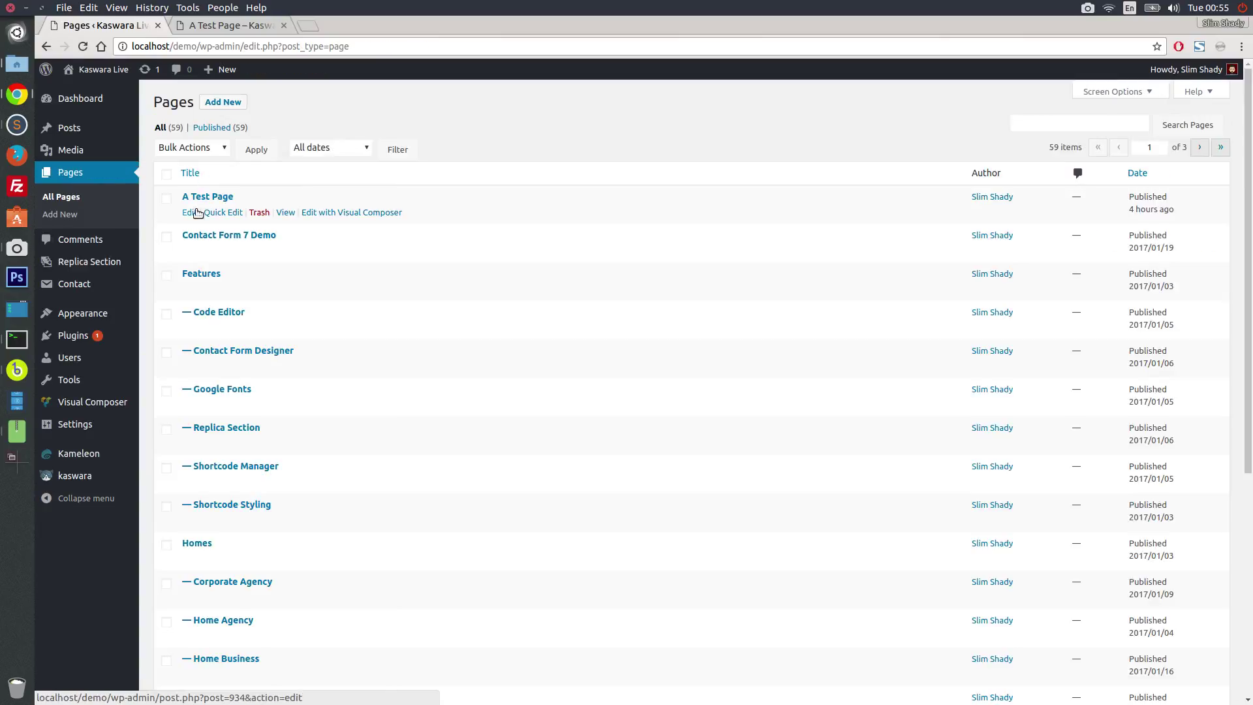
{"action": "left_click", "coordinate": [188, 213]}
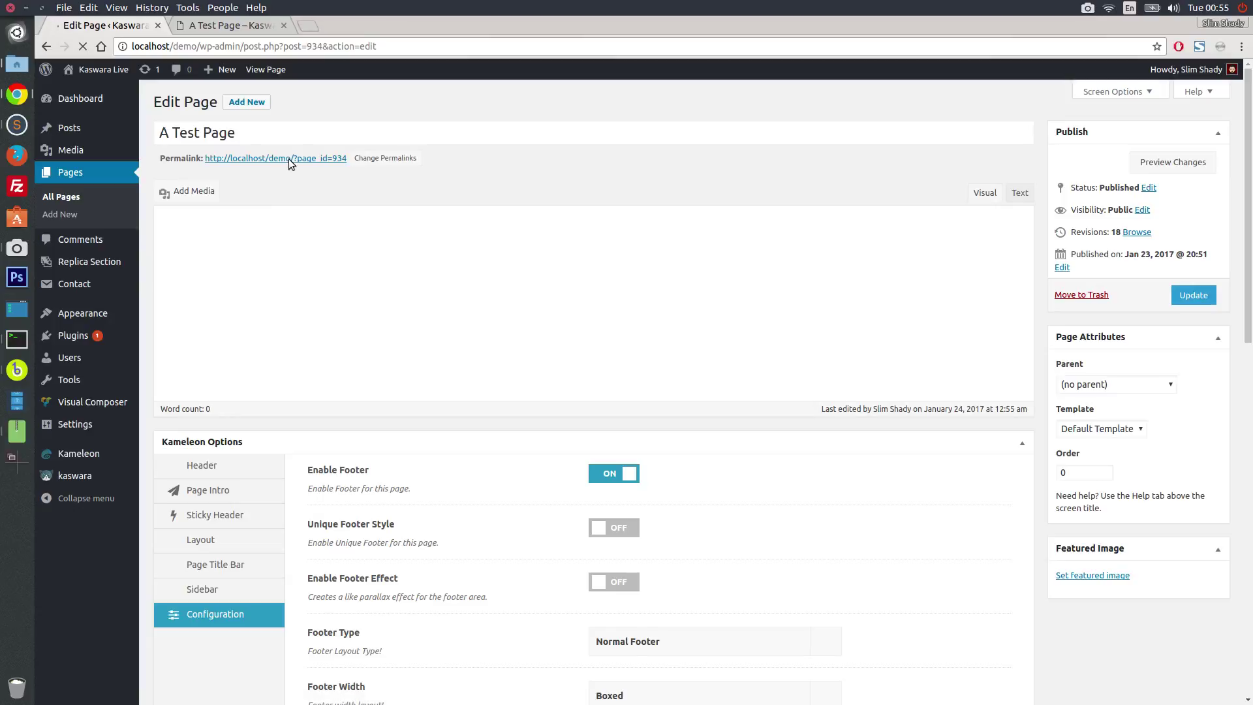
Reload the published test page and examine the colors of the replica section's heading
{"action": "left_click", "coordinate": [238, 28]}
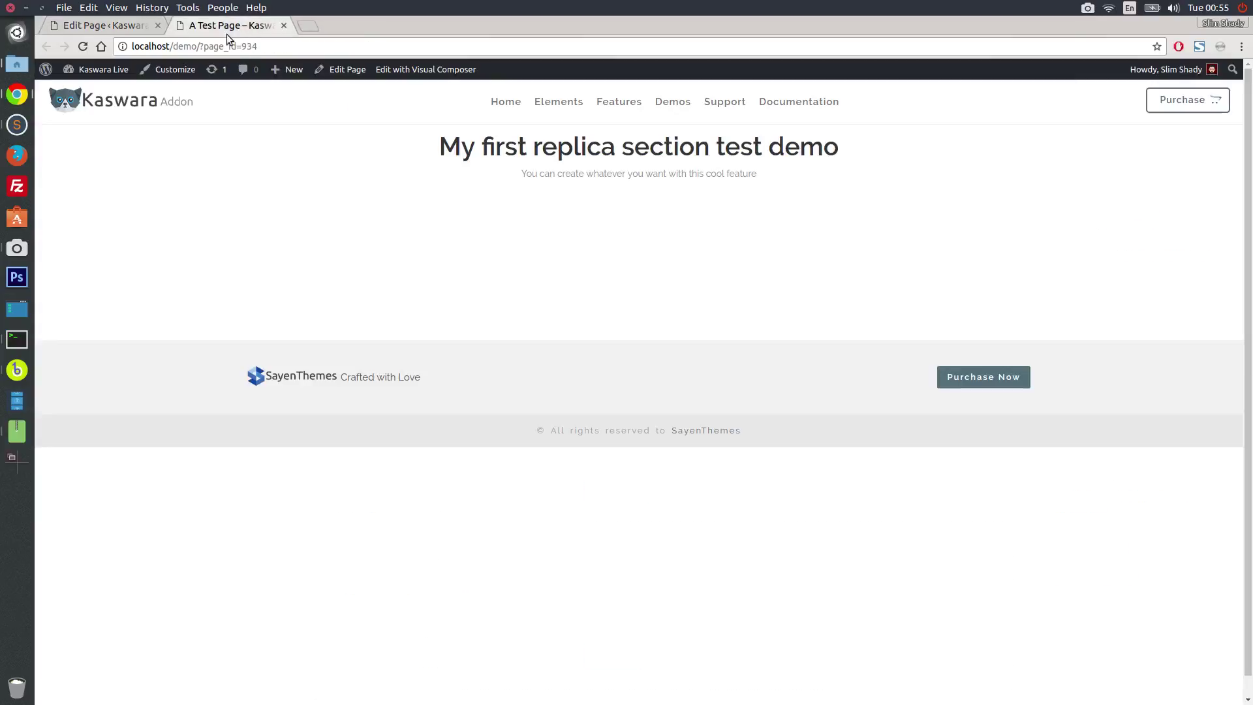
{"action": "left_click", "coordinate": [83, 47]}
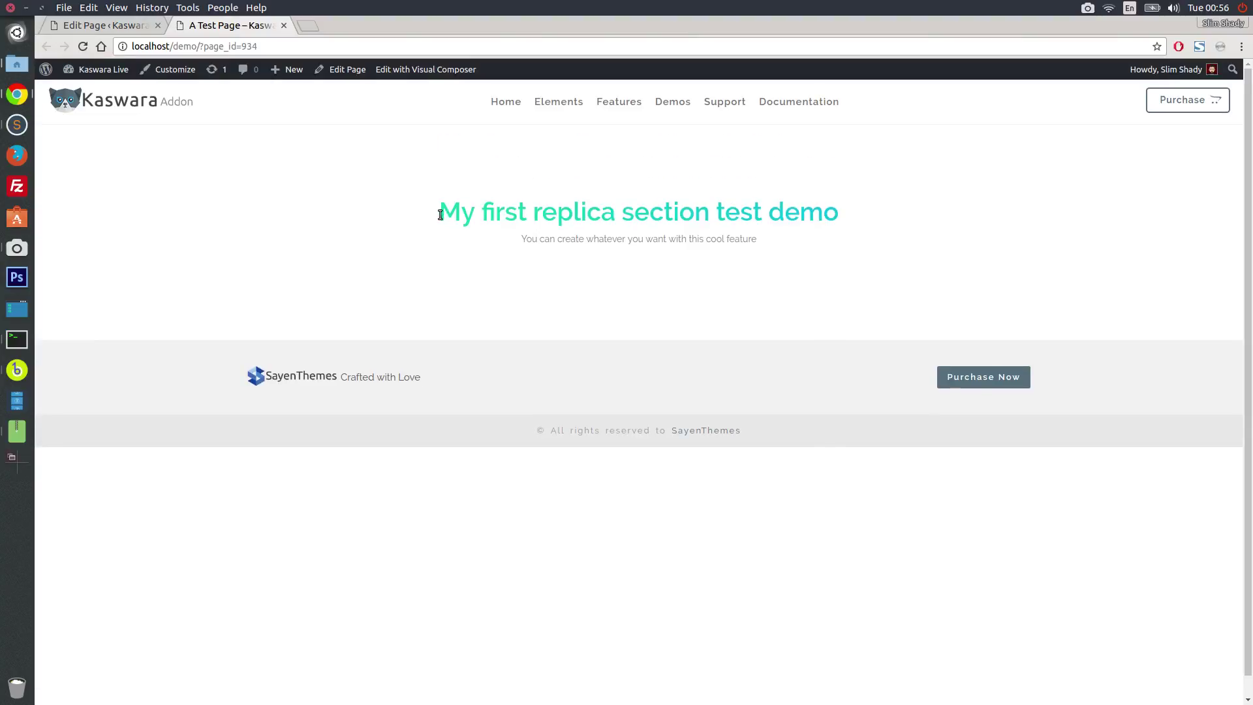
{"action": "left_click_drag", "start_coordinate": [438, 212], "coordinate": [858, 226]}
{"action": "left_click", "coordinate": [459, 189]}
Return to editing A Test Page and insert Replica Section 1 at the Bottom as an alterable section
{"action": "left_click", "coordinate": [128, 25]}
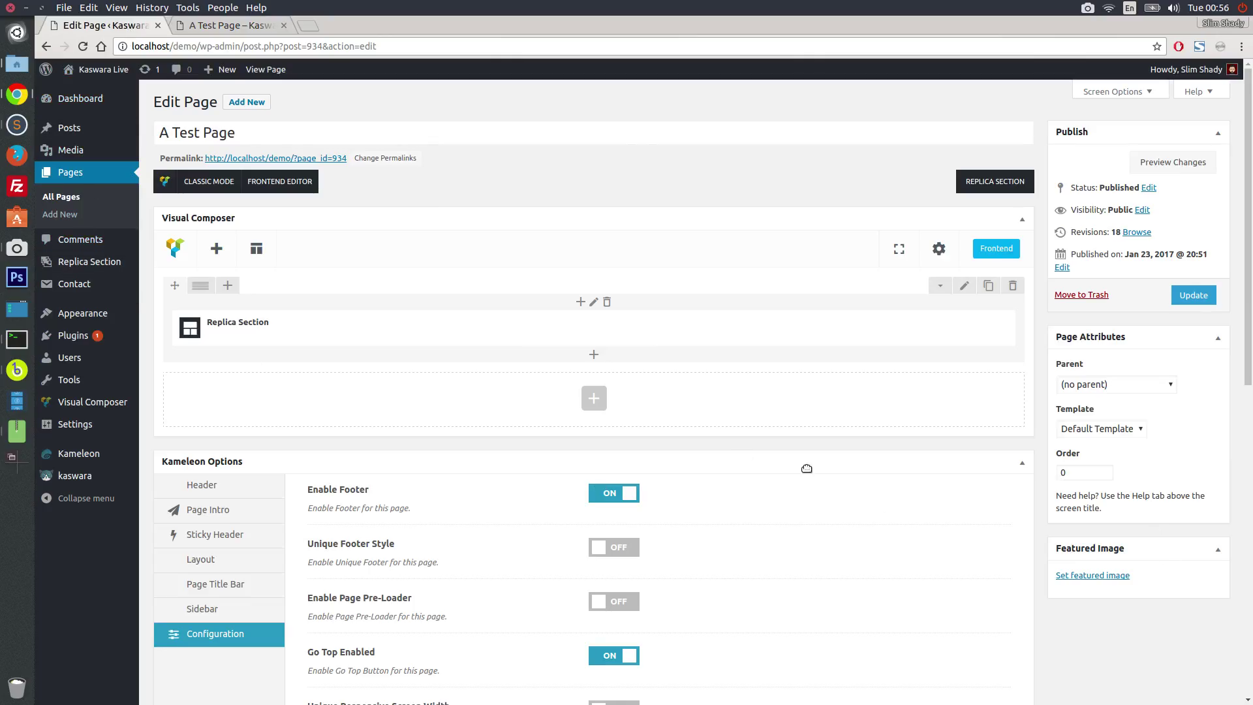
{"action": "left_click", "coordinate": [973, 183]}
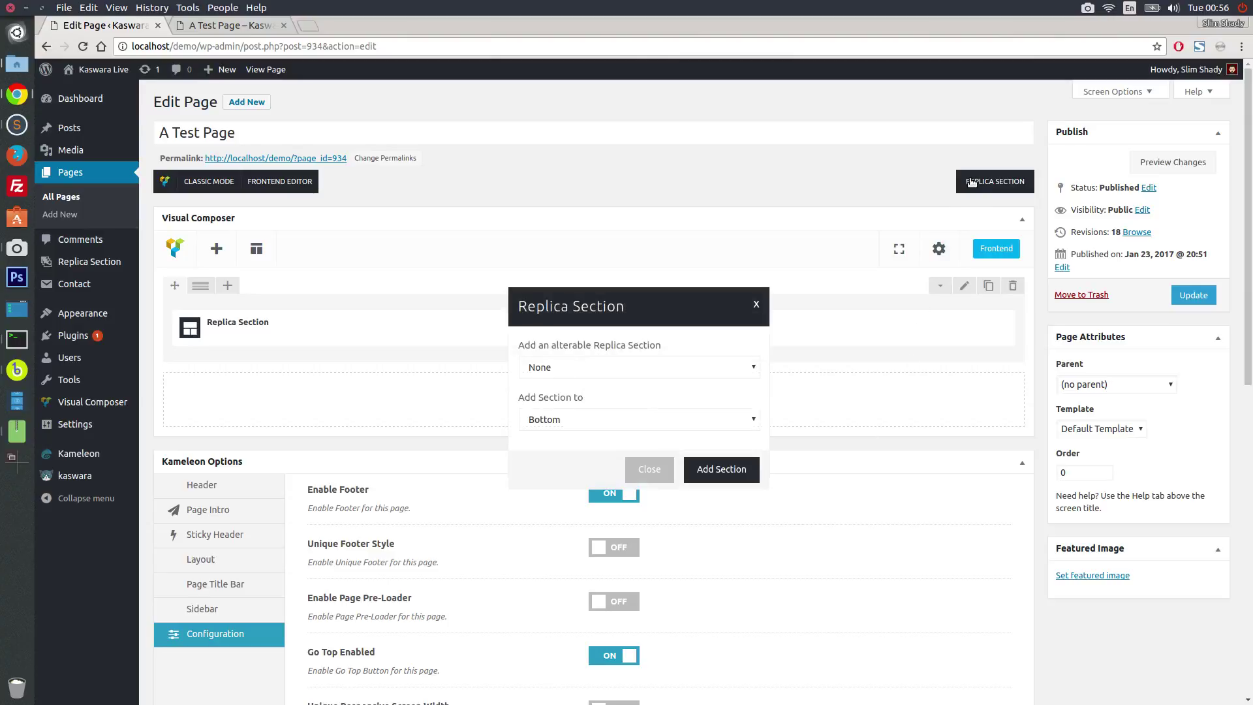
{"action": "left_click", "coordinate": [550, 369]}
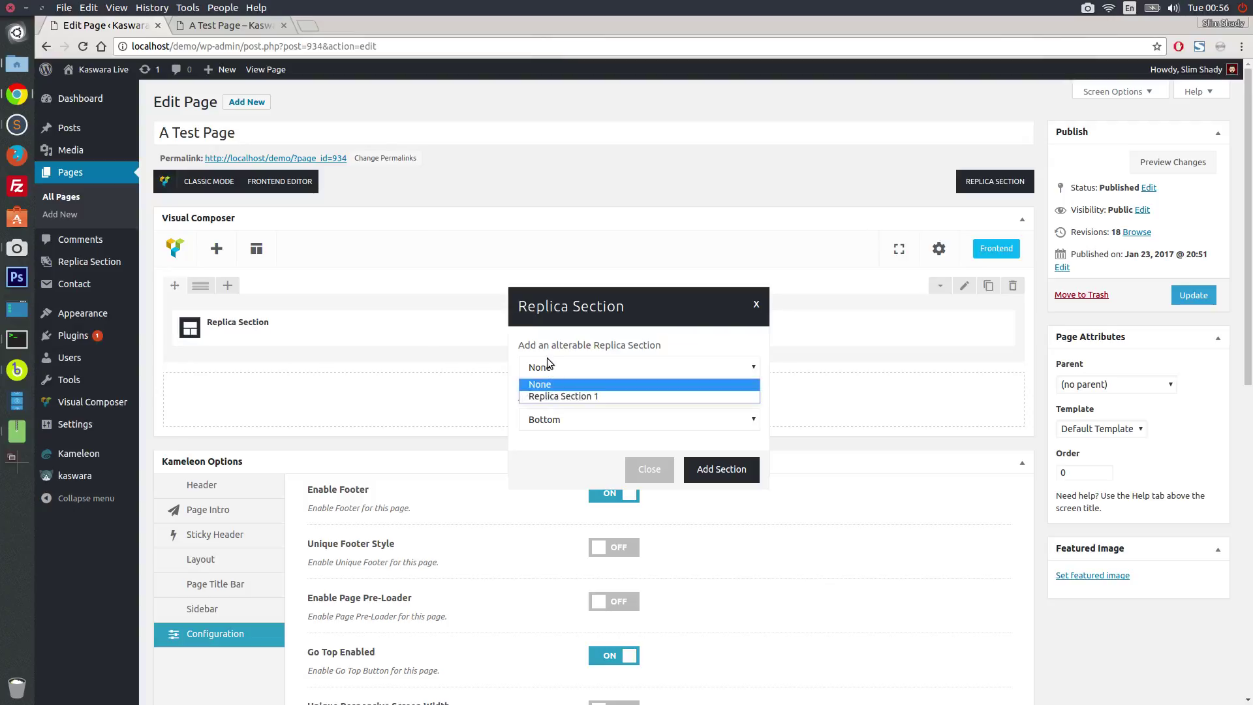
{"action": "left_click", "coordinate": [550, 398]}
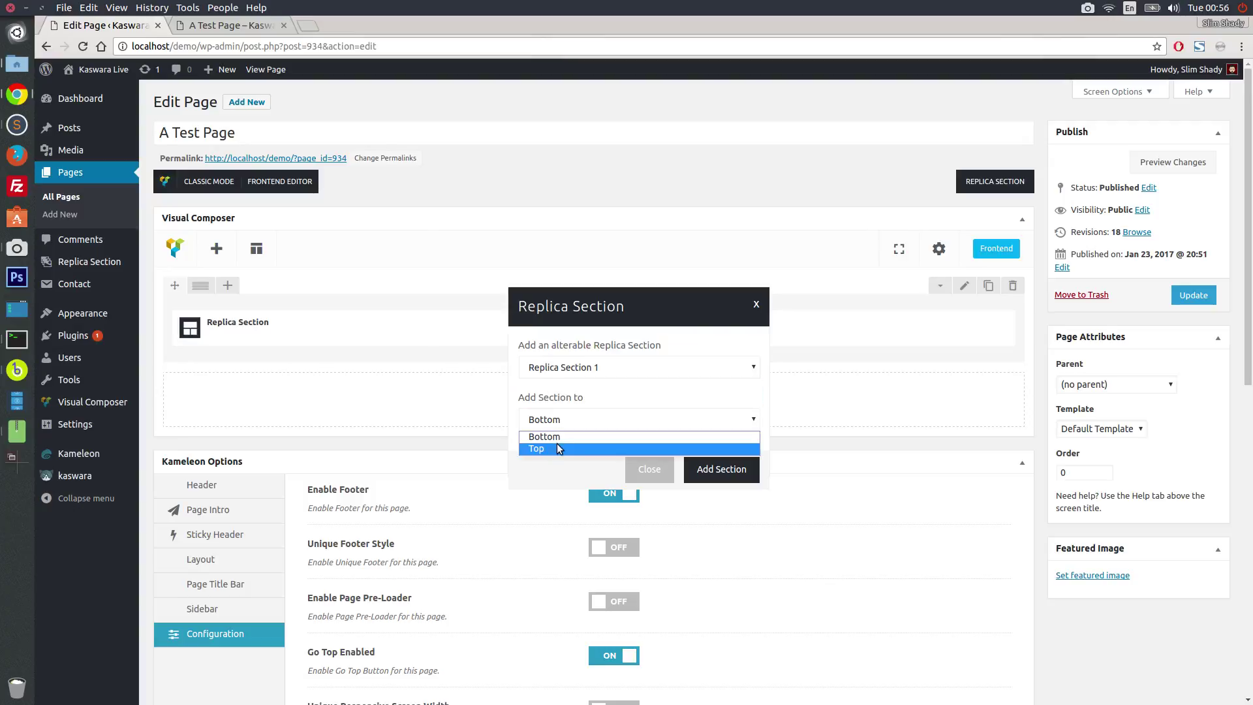
{"action": "left_click", "coordinate": [580, 431]}
{"action": "left_click", "coordinate": [707, 472]}
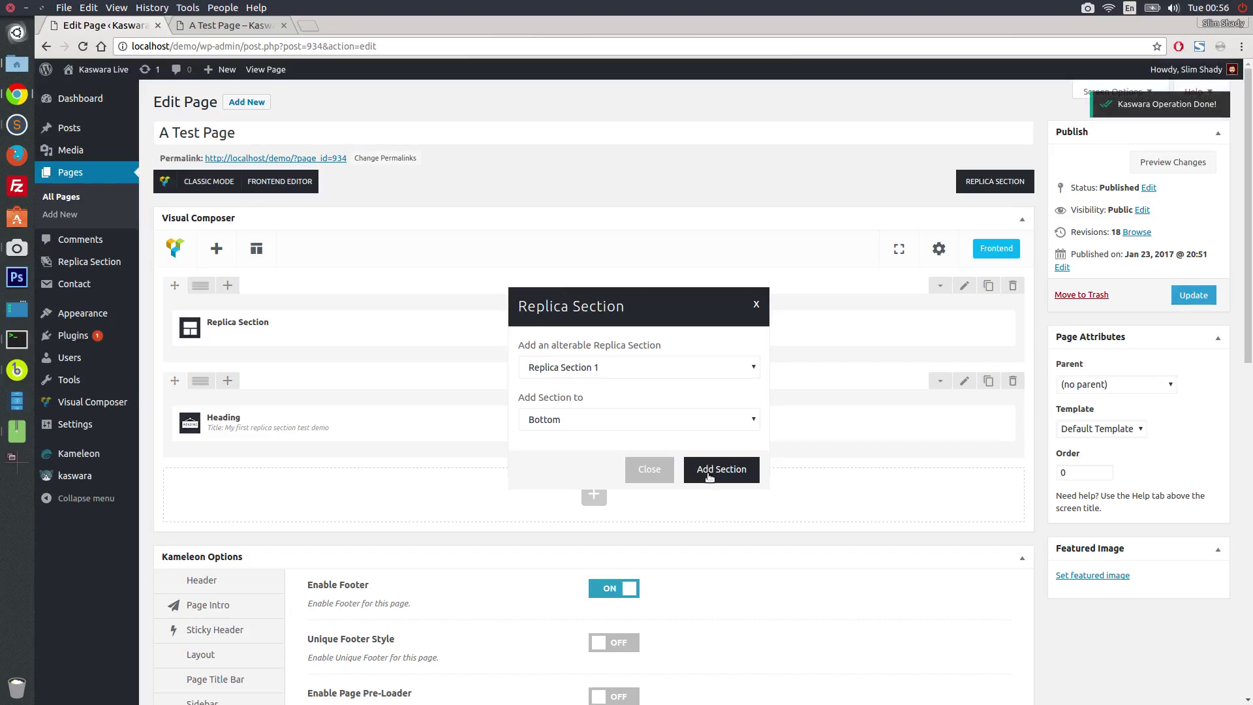
{"action": "left_click", "coordinate": [647, 469]}
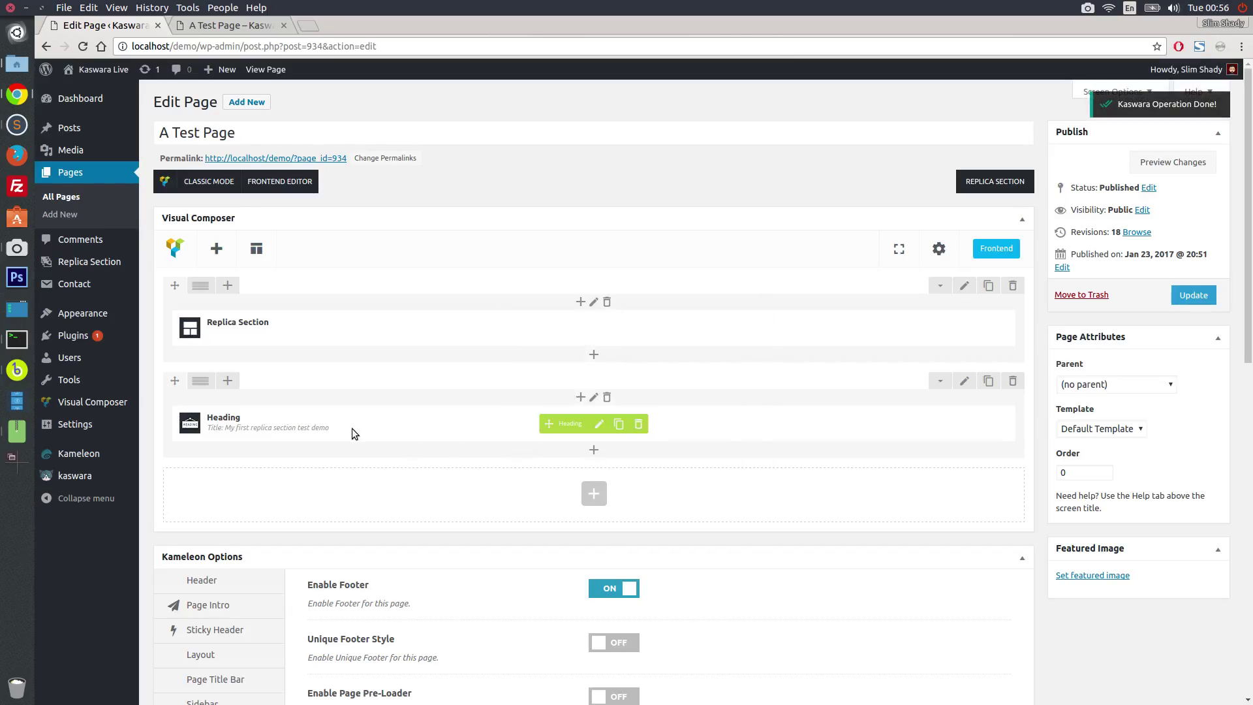
Change the inserted heading's title to "My second replica section test demo" and its sub-content to "This is a modifiable replica section", and update the page
{"action": "left_click", "coordinate": [600, 425]}
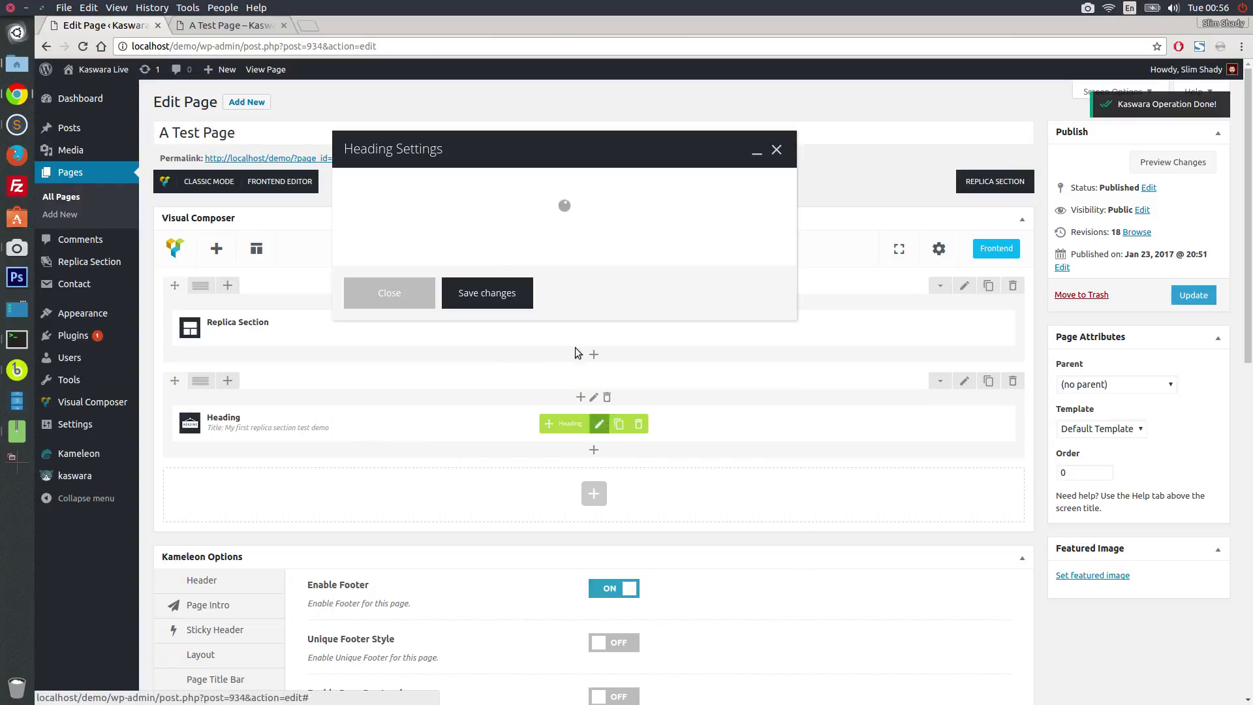
{"action": "left_click", "coordinate": [446, 181]}
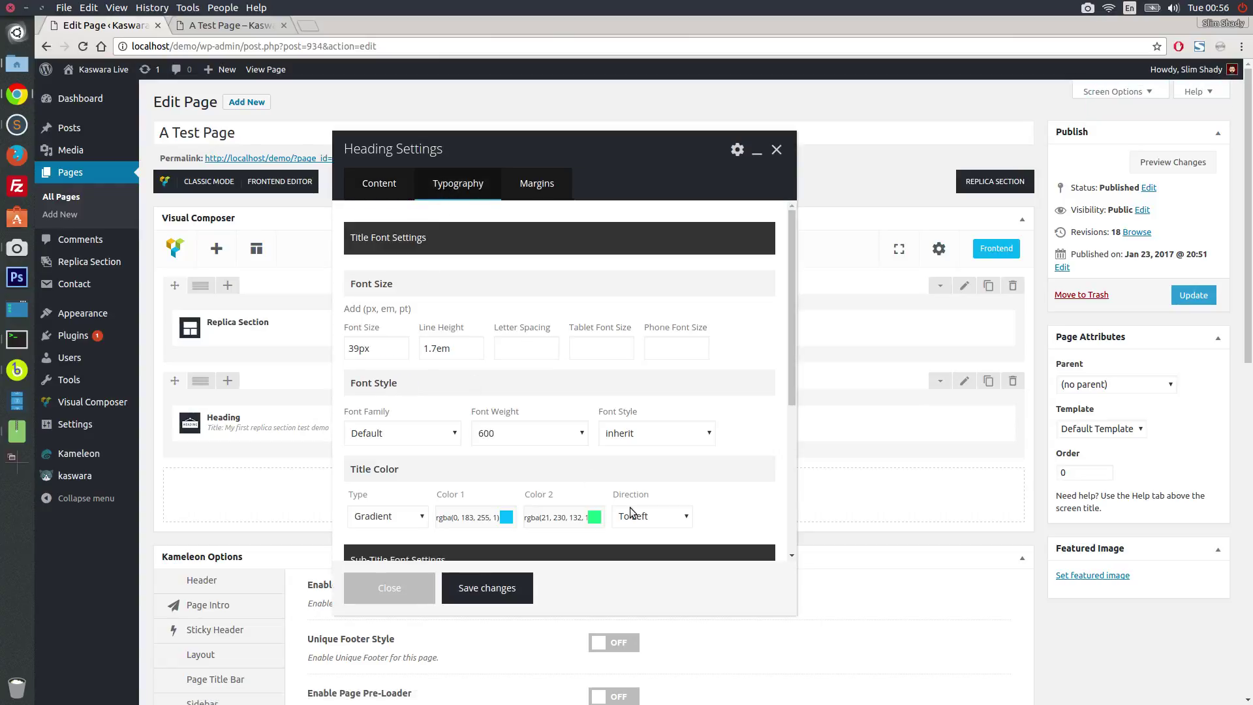
{"action": "left_click", "coordinate": [375, 188]}
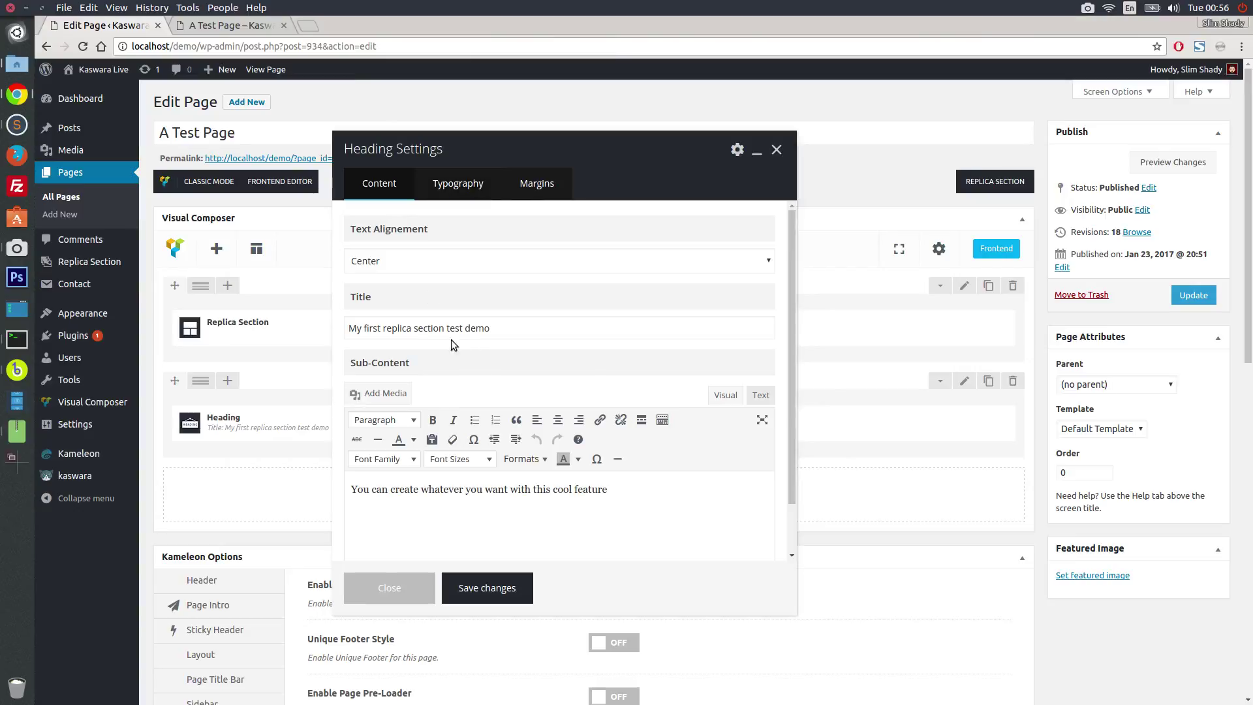
{"action": "double_click", "coordinate": [367, 331]}
{"action": "type", "text": "second"}
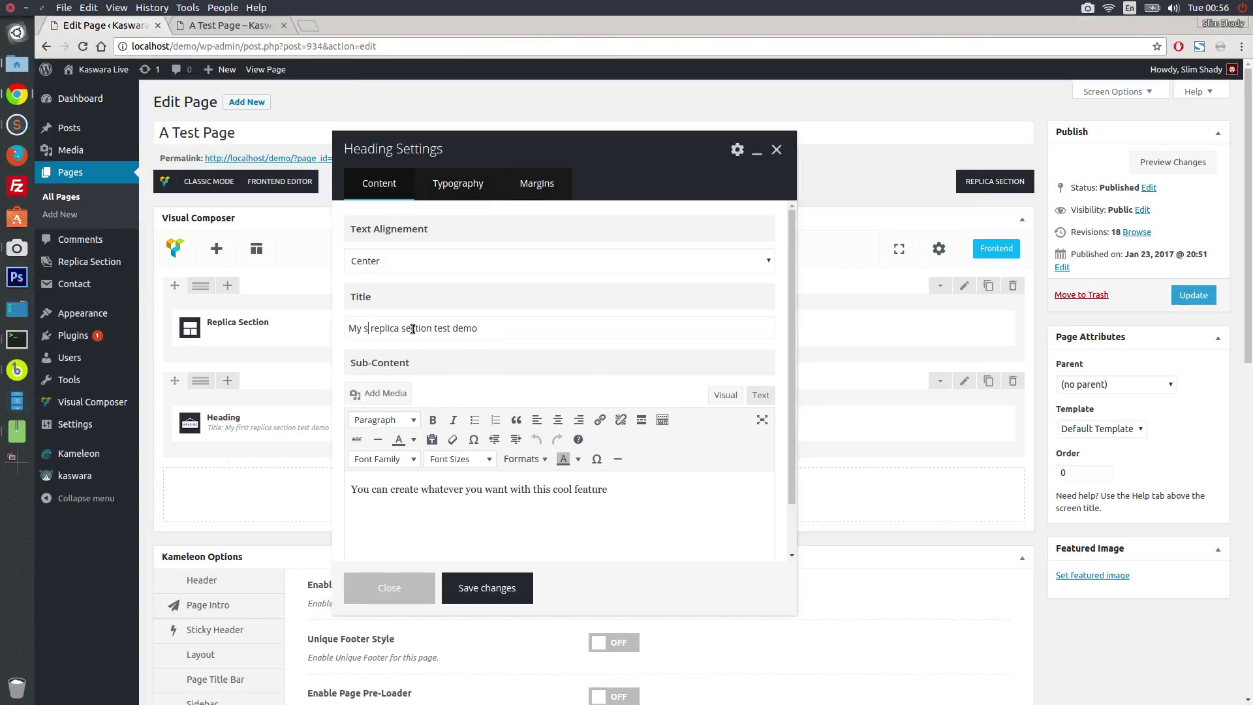
{"action": "triple_click", "coordinate": [428, 495]}
{"action": "type", "text": "T"}
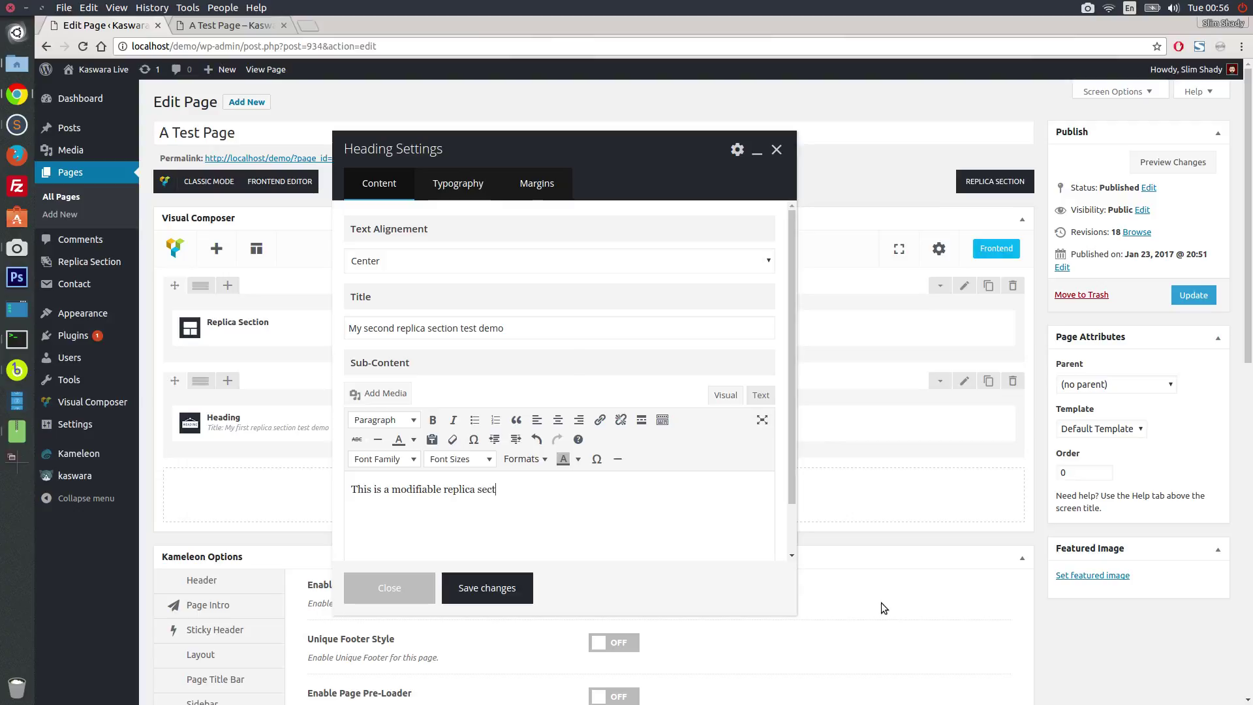
{"action": "left_click", "coordinate": [491, 588]}
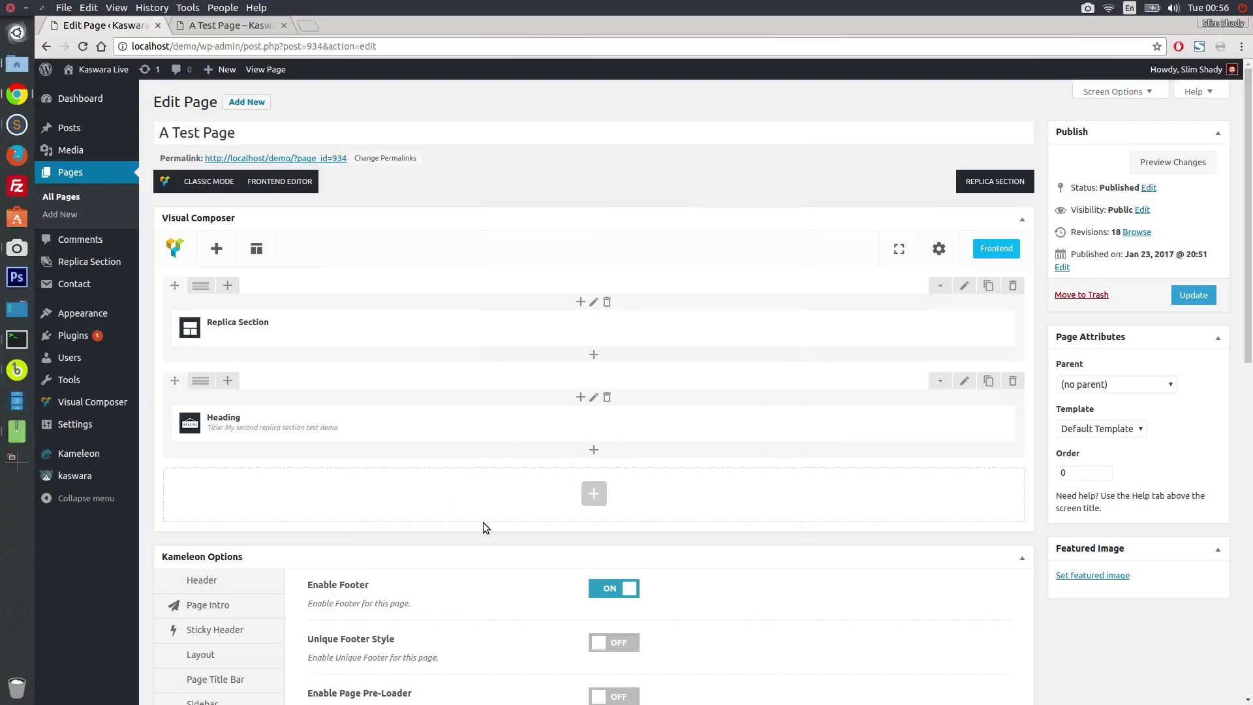
{"action": "left_click", "coordinate": [1193, 296]}
Reload the published test page and compare the second heading with the first one
{"action": "left_click", "coordinate": [233, 26]}
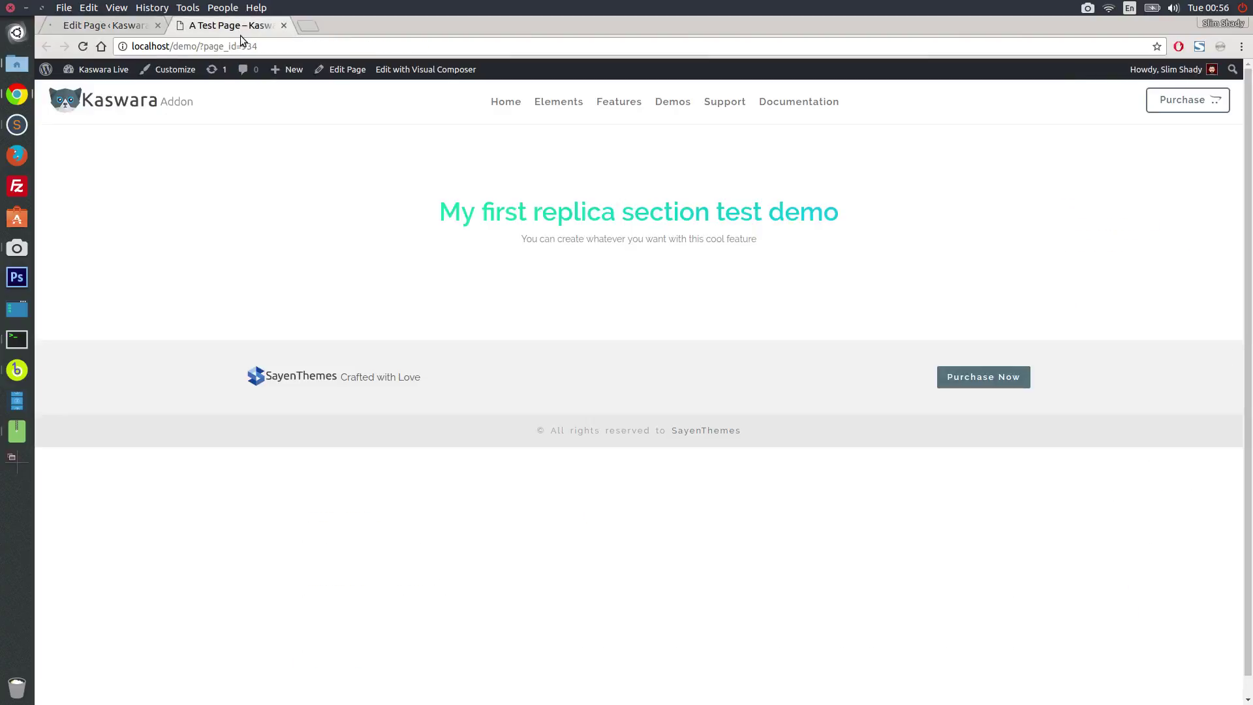
{"action": "left_click", "coordinate": [82, 47]}
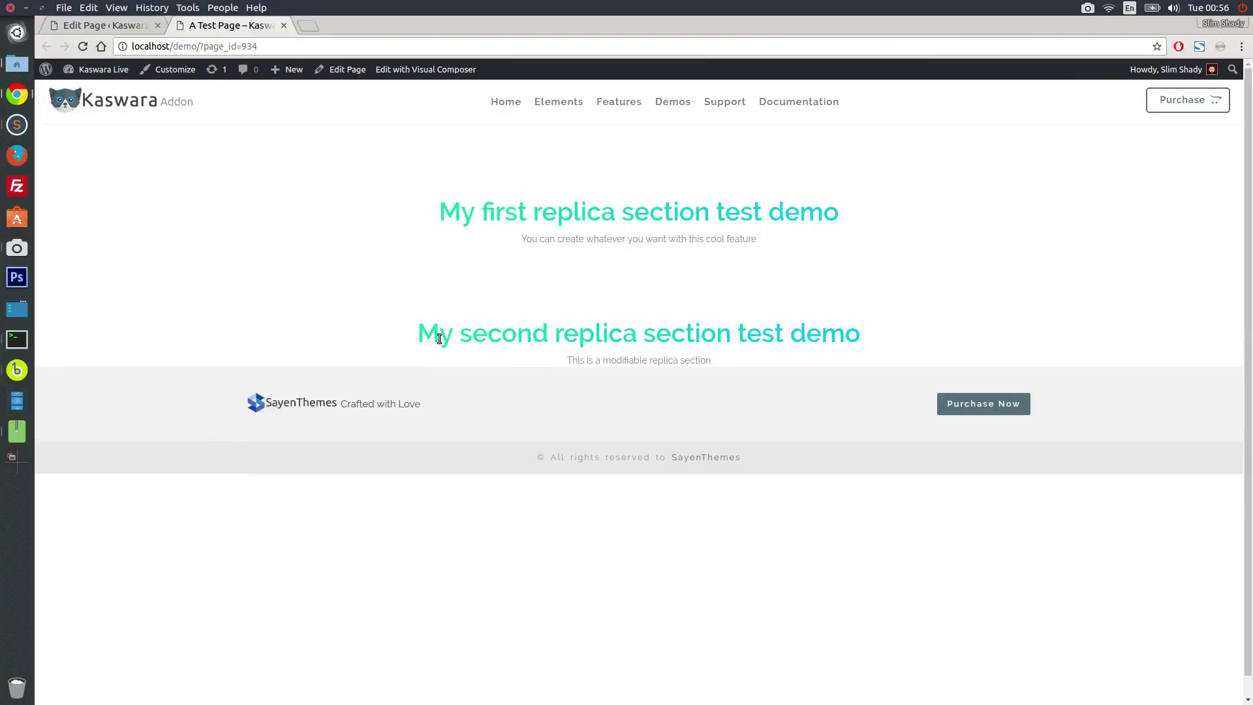
{"action": "left_click_drag", "start_coordinate": [444, 336], "coordinate": [549, 336]}
{"action": "left_click", "coordinate": [848, 293]}
Delete the row holding the second heading from A Test Page, update it and reload the published page
{"action": "left_click", "coordinate": [102, 25]}
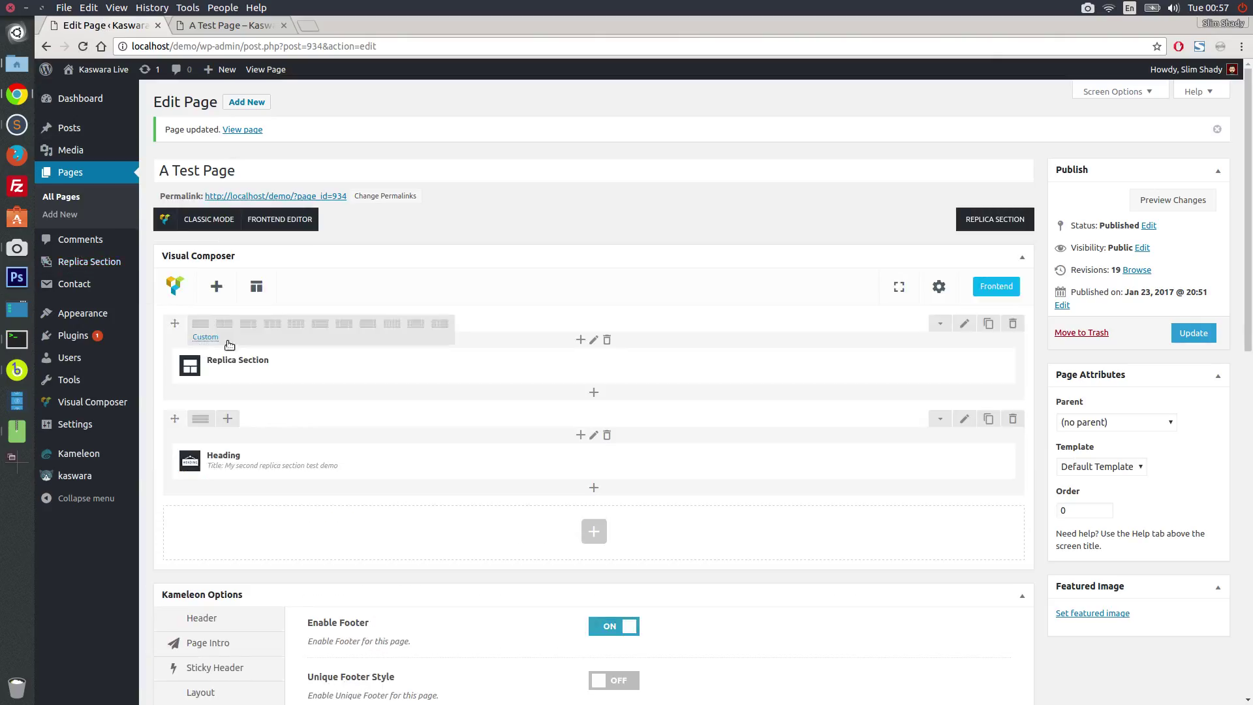
{"action": "left_click", "coordinate": [1013, 418]}
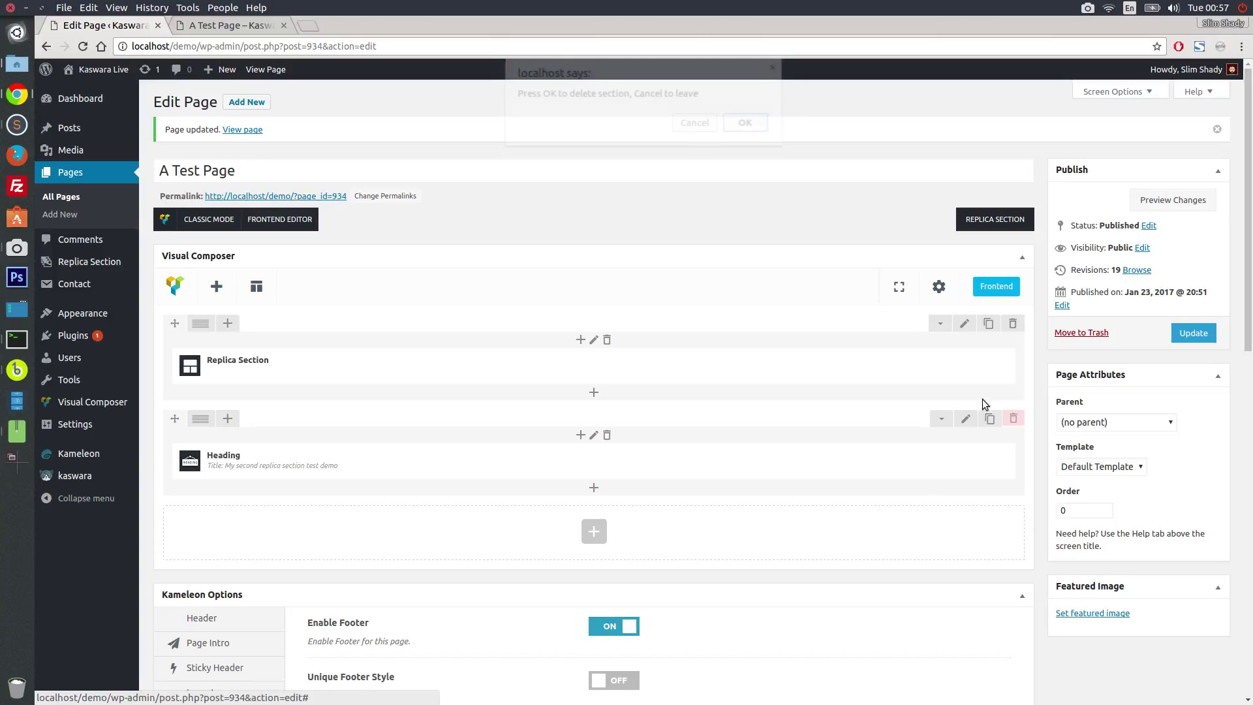
{"action": "left_click", "coordinate": [758, 133]}
{"action": "left_click", "coordinate": [1187, 334]}
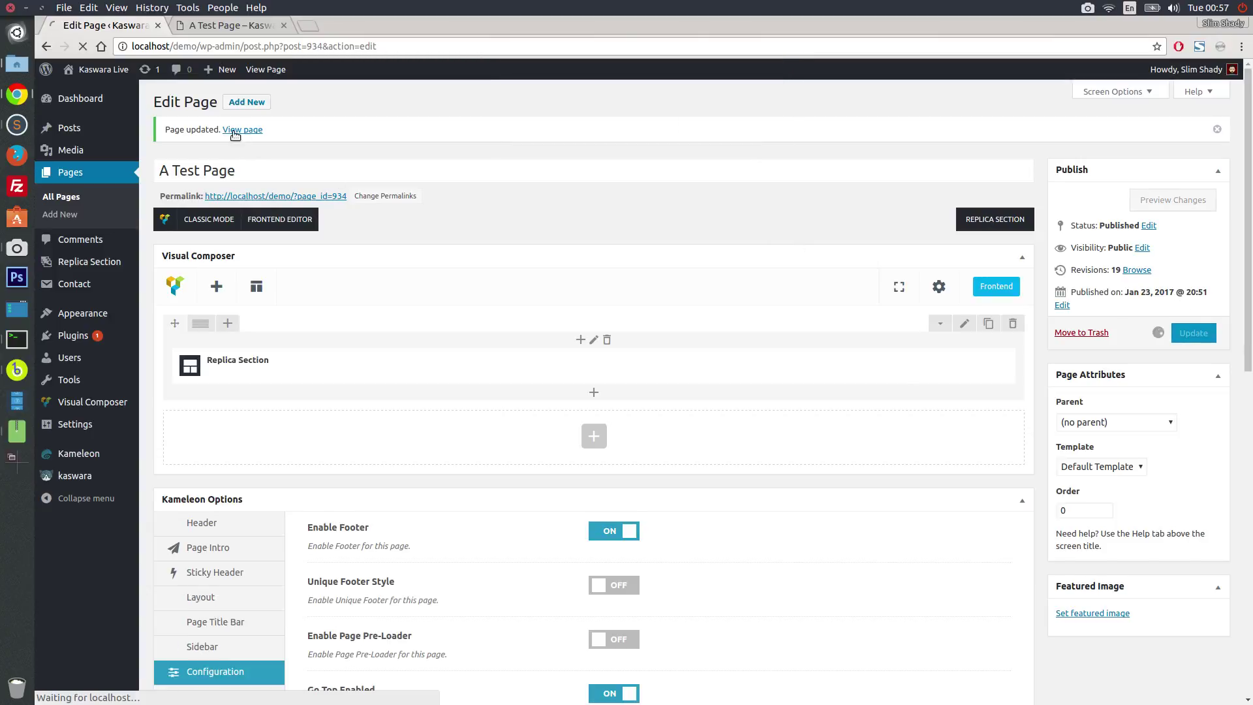
{"action": "left_click", "coordinate": [227, 30]}
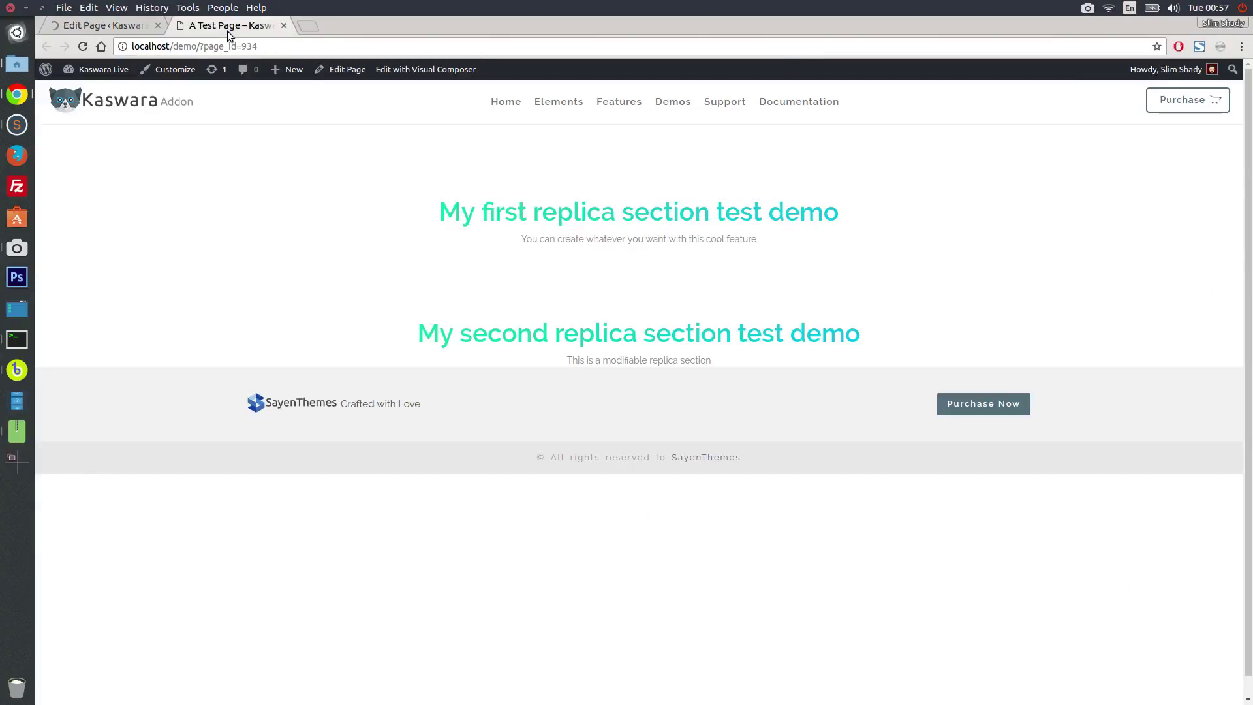
{"action": "left_click", "coordinate": [84, 47]}
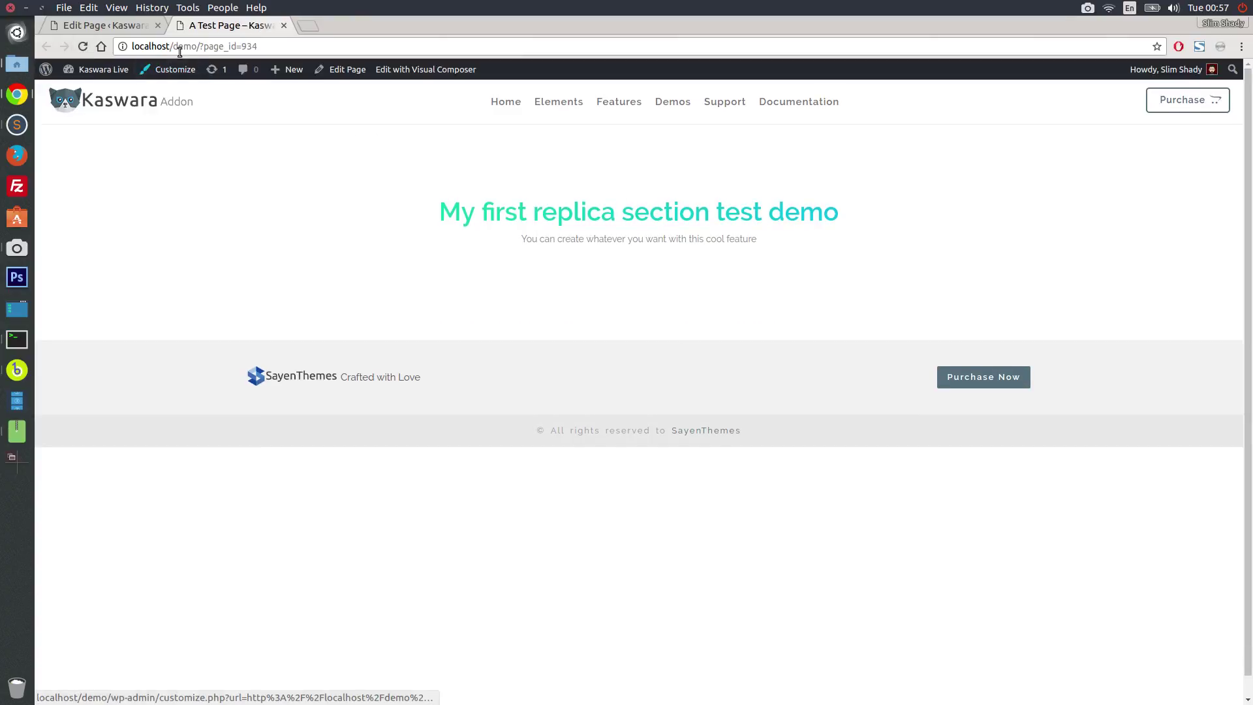
Return to the admin area and open Replica Section 1 for editing
{"action": "left_click", "coordinate": [121, 25]}
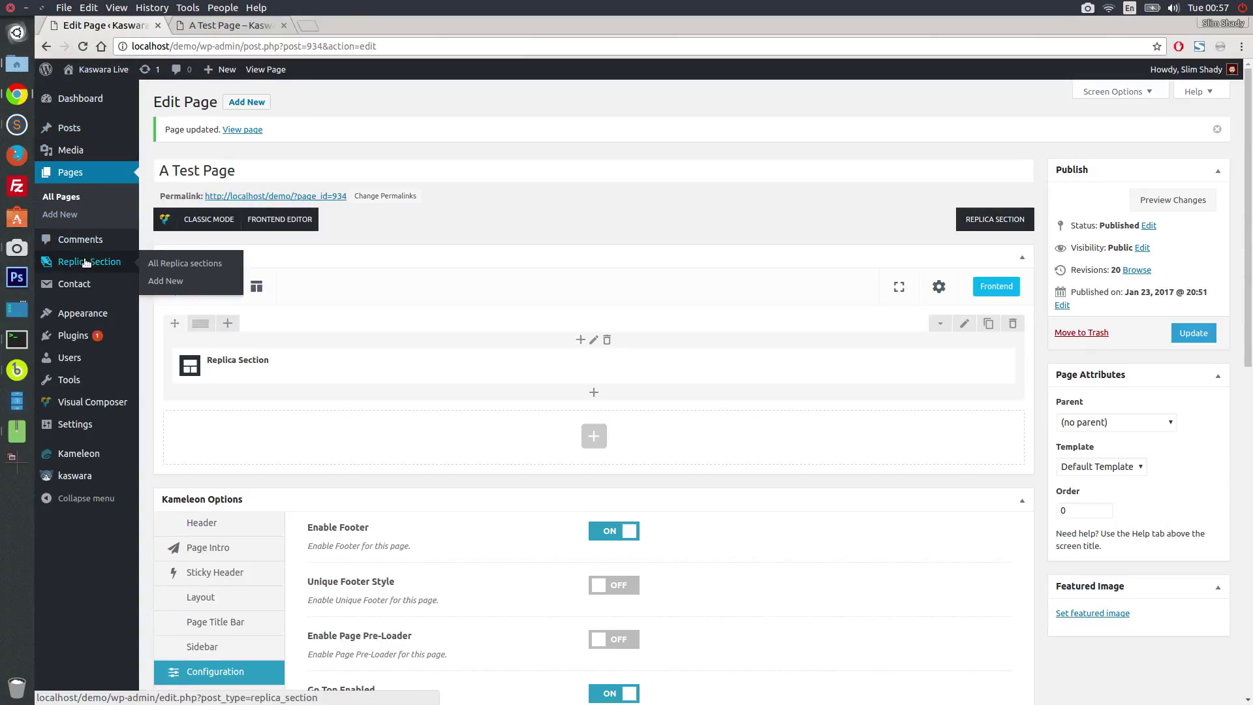
{"action": "left_click", "coordinate": [85, 261]}
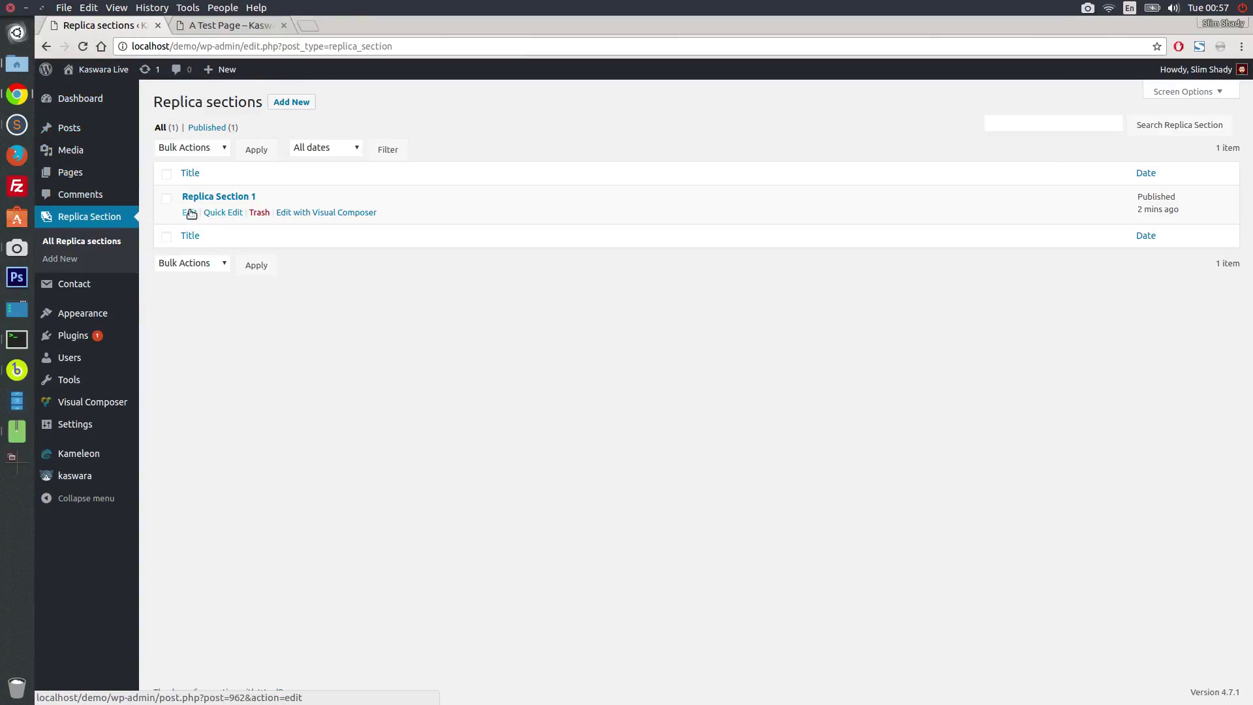
{"action": "left_click", "coordinate": [190, 213]}
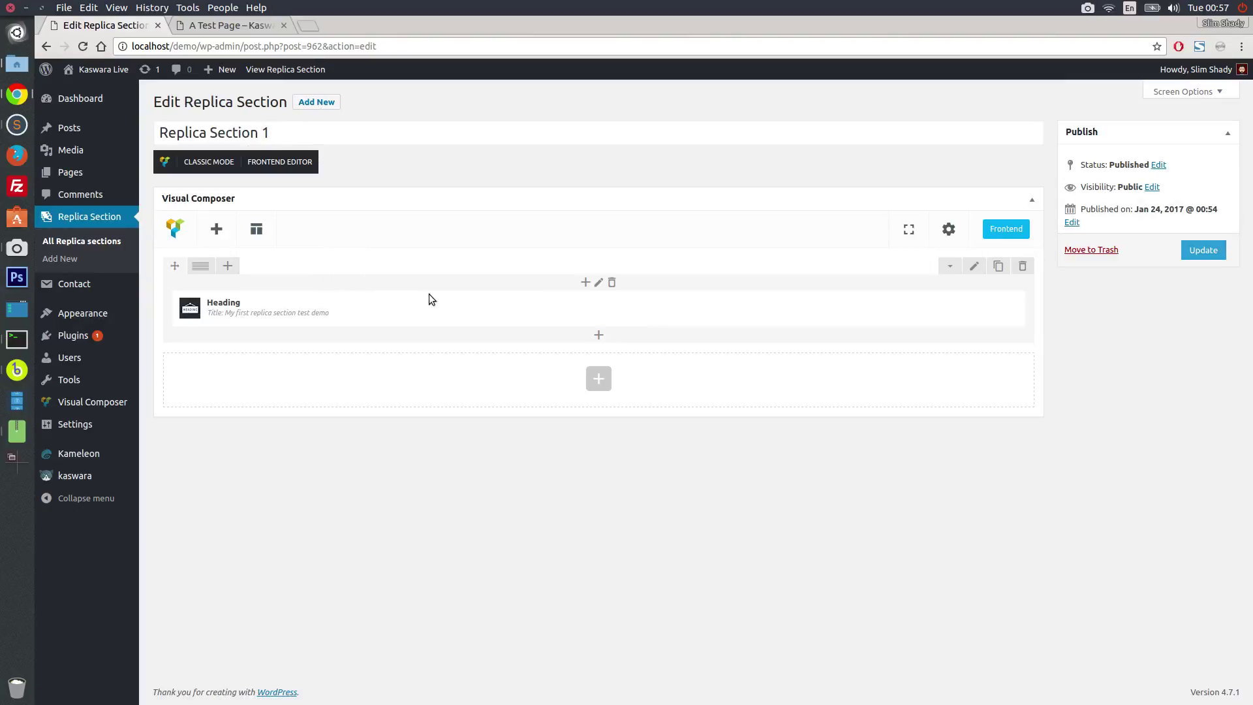
Add a Line Separator element below the Heading and set its line width to 150px
{"action": "left_click", "coordinate": [597, 333]}
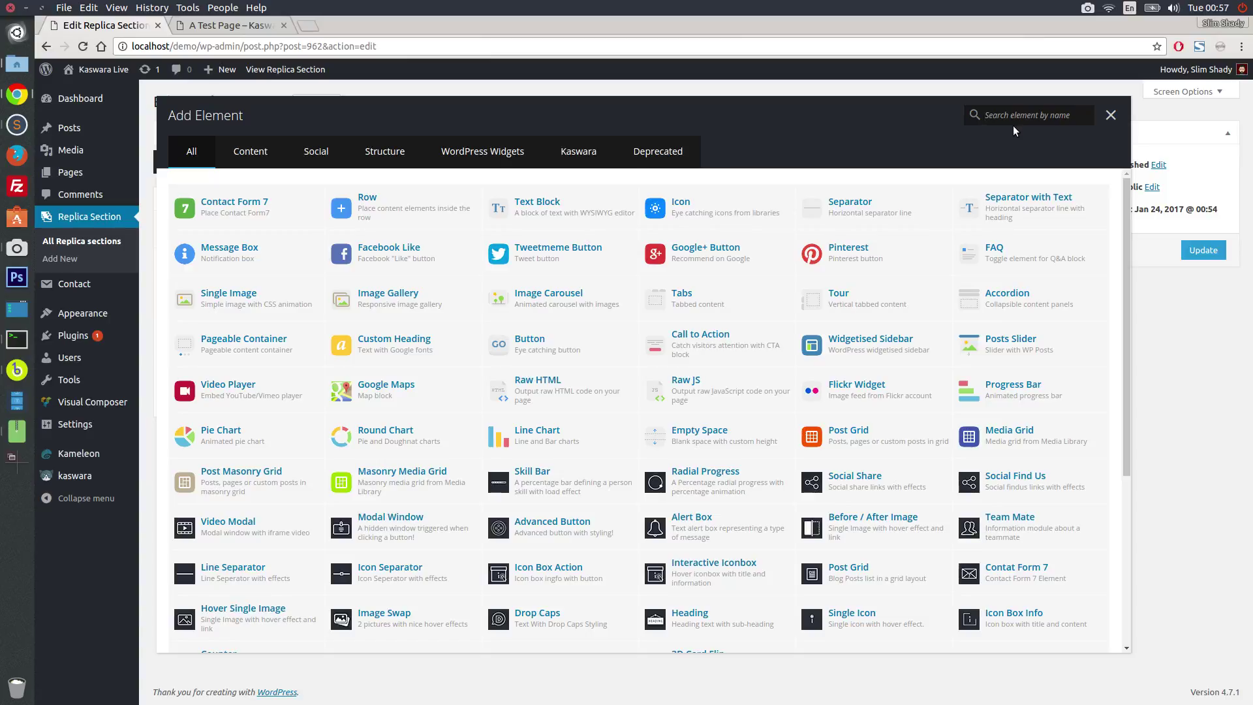
{"action": "type", "text": "line"}
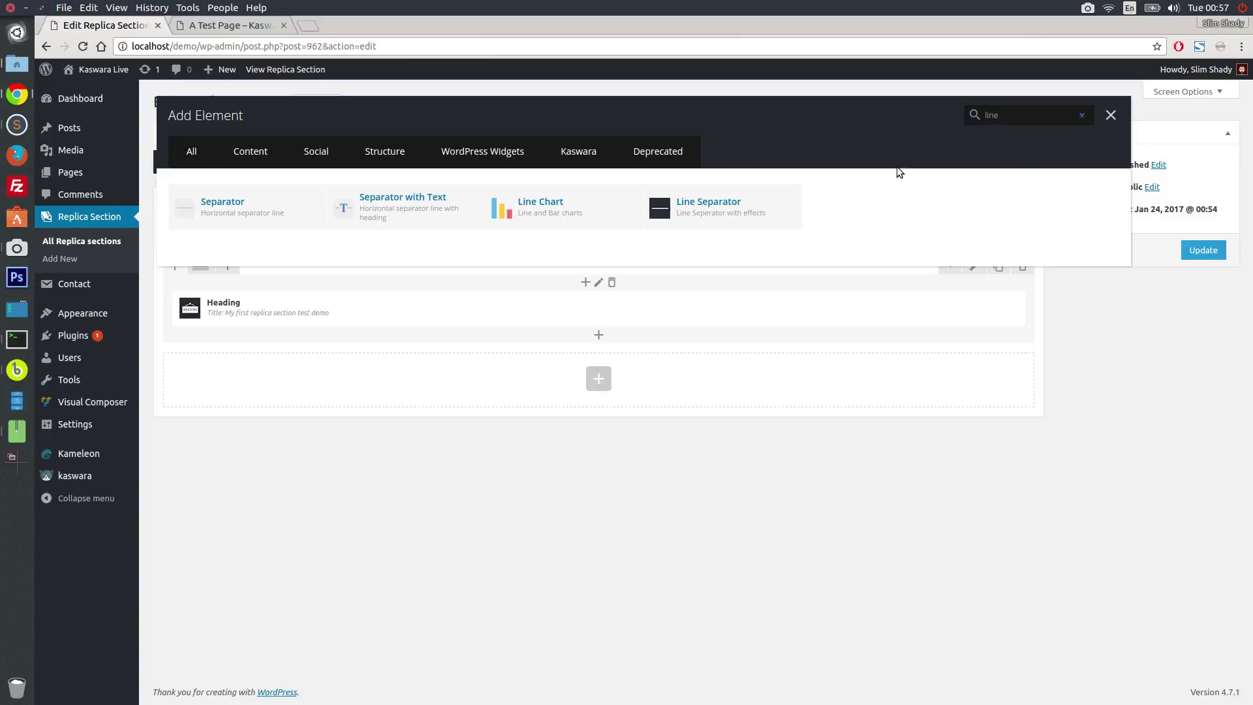
{"action": "left_click", "coordinate": [752, 216]}
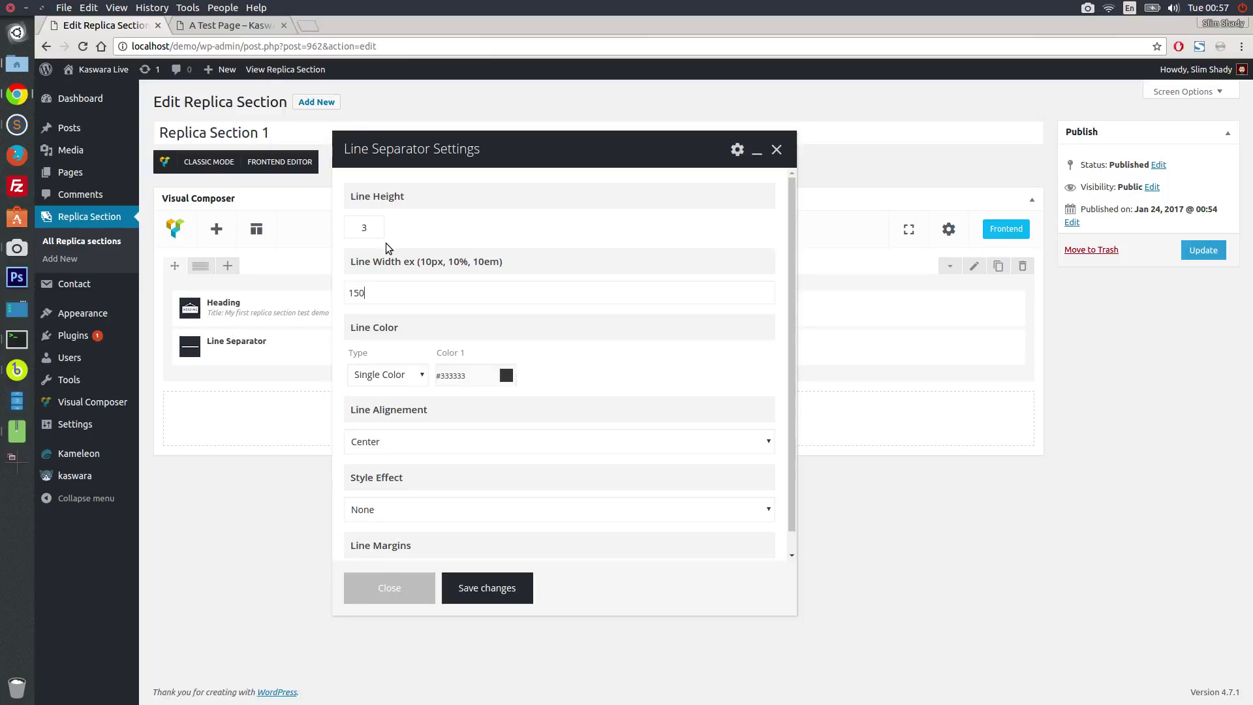
Set the line color type to Gradient with Color 1 rgba(0, 204, 255, 1) and Color 2 rgba(0, 224, 119, 1)
{"action": "left_click", "coordinate": [409, 375]}
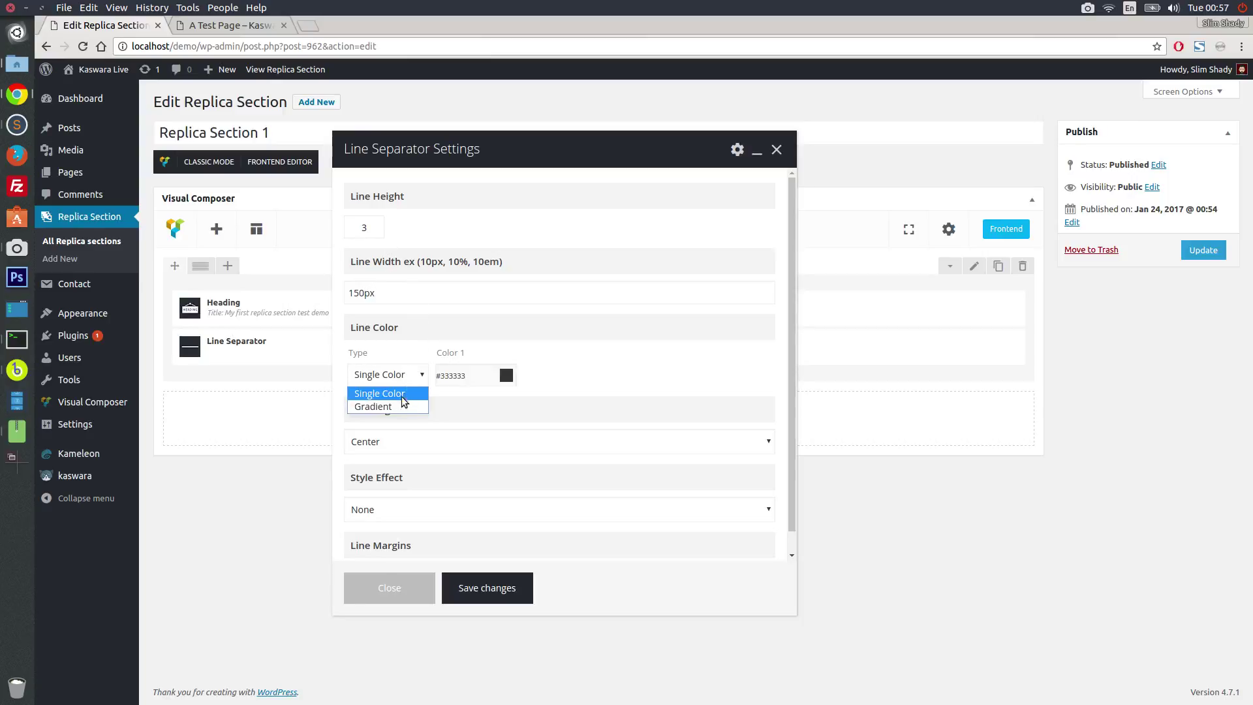
{"action": "left_click", "coordinate": [405, 402]}
{"action": "left_click", "coordinate": [467, 379]}
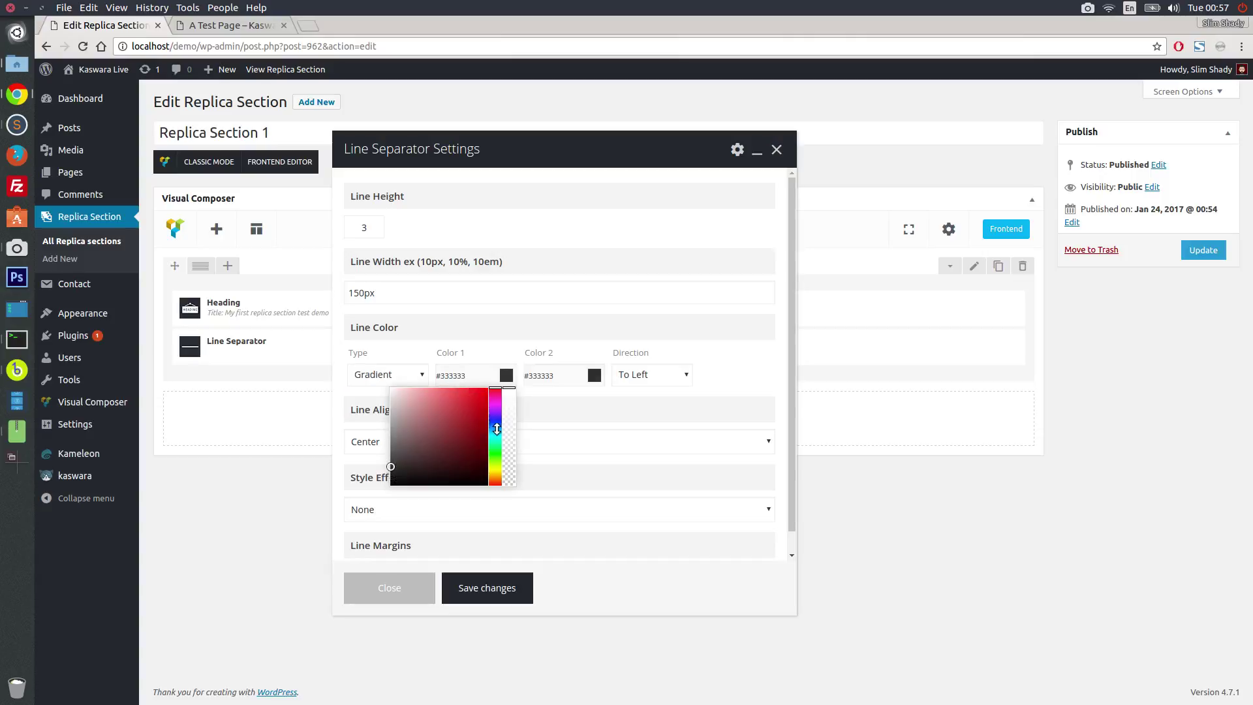
{"action": "mouse_move", "coordinate": [496, 432]}
{"action": "left_mouse_down"}
{"action": "mouse_move", "coordinate": [496, 449]}
{"action": "mouse_move", "coordinate": [496, 433]}
{"action": "left_mouse_up"}
{"action": "left_click", "coordinate": [489, 390]}
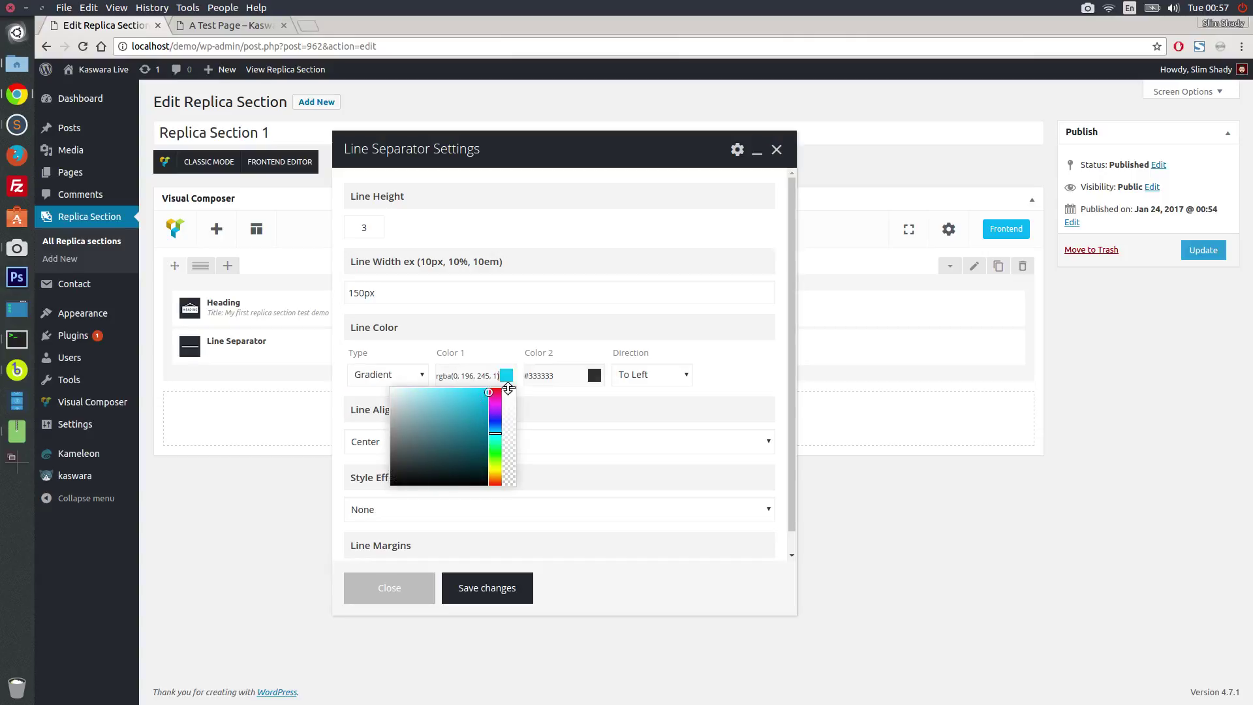
{"action": "left_click", "coordinate": [552, 375]}
{"action": "left_click", "coordinate": [557, 405]}
{"action": "left_click", "coordinate": [583, 445]}
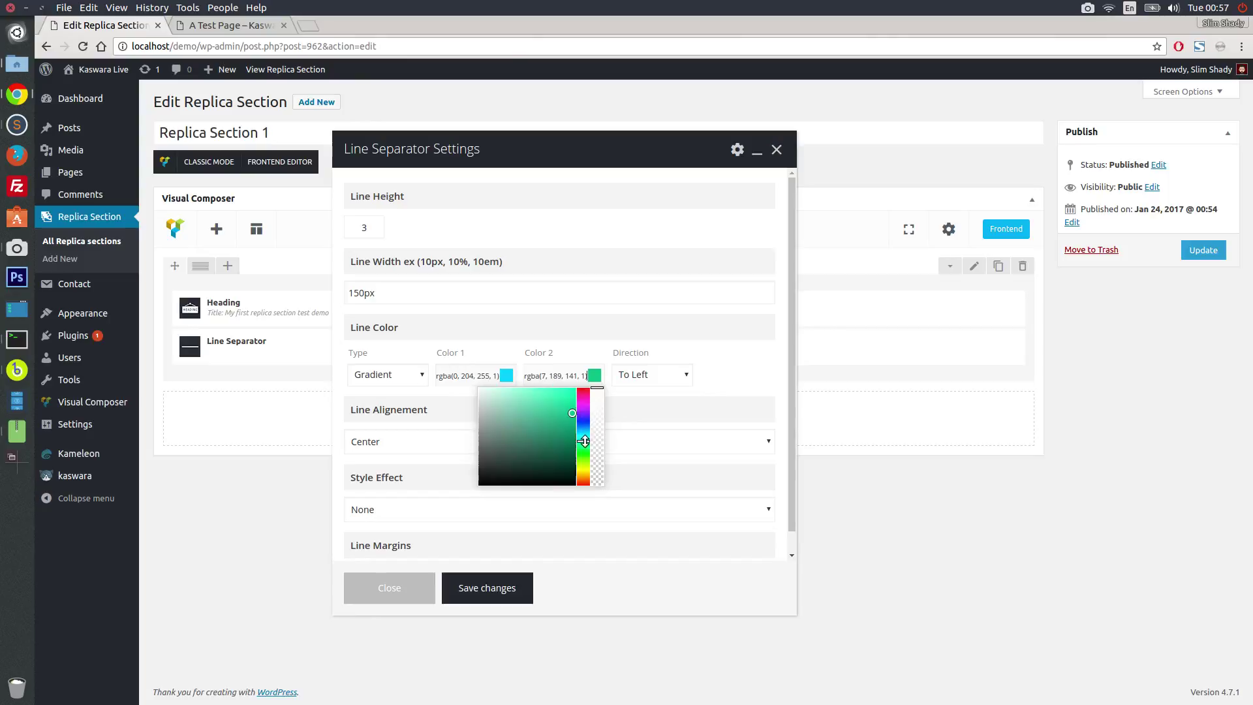
{"action": "left_click", "coordinate": [575, 411]}
{"action": "left_click_drag", "start_coordinate": [575, 411], "coordinate": [577, 398]}
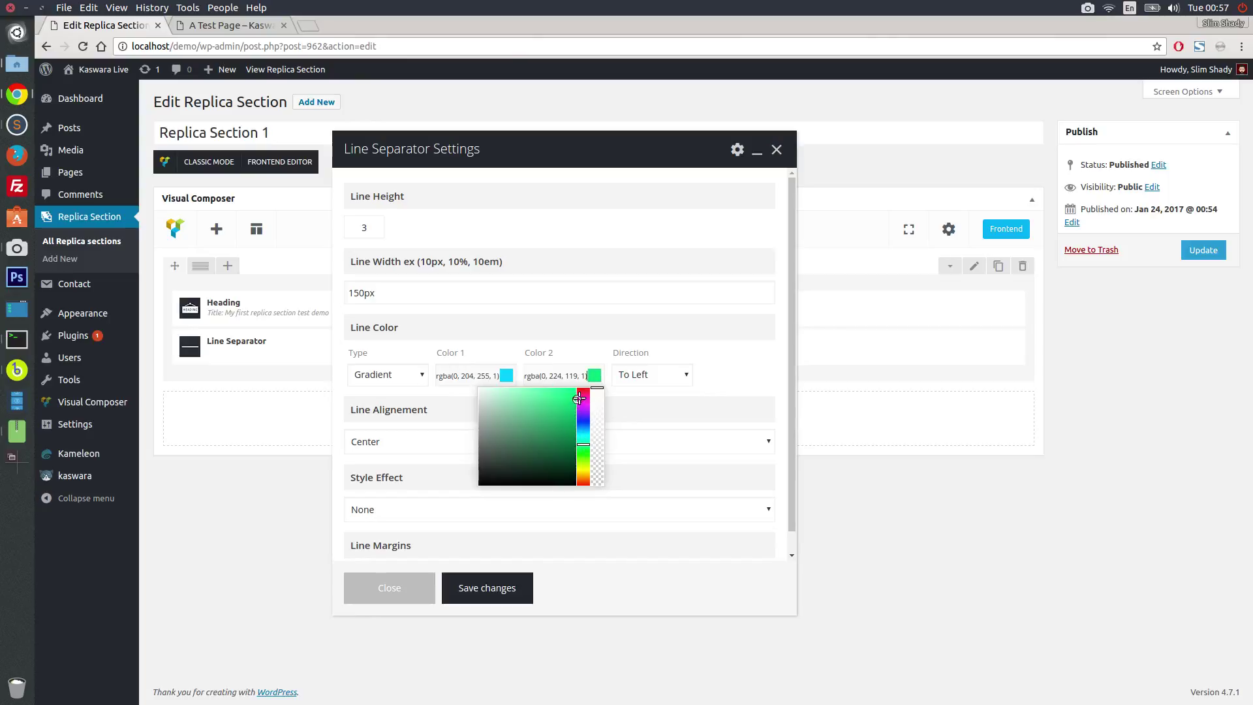
{"action": "left_click", "coordinate": [715, 366]}
Set the separator's style effect to From Center, enter a 20px top margin and a bottom margin, and save the settings
{"action": "left_click", "coordinate": [453, 509]}
{"action": "left_click", "coordinate": [423, 542]}
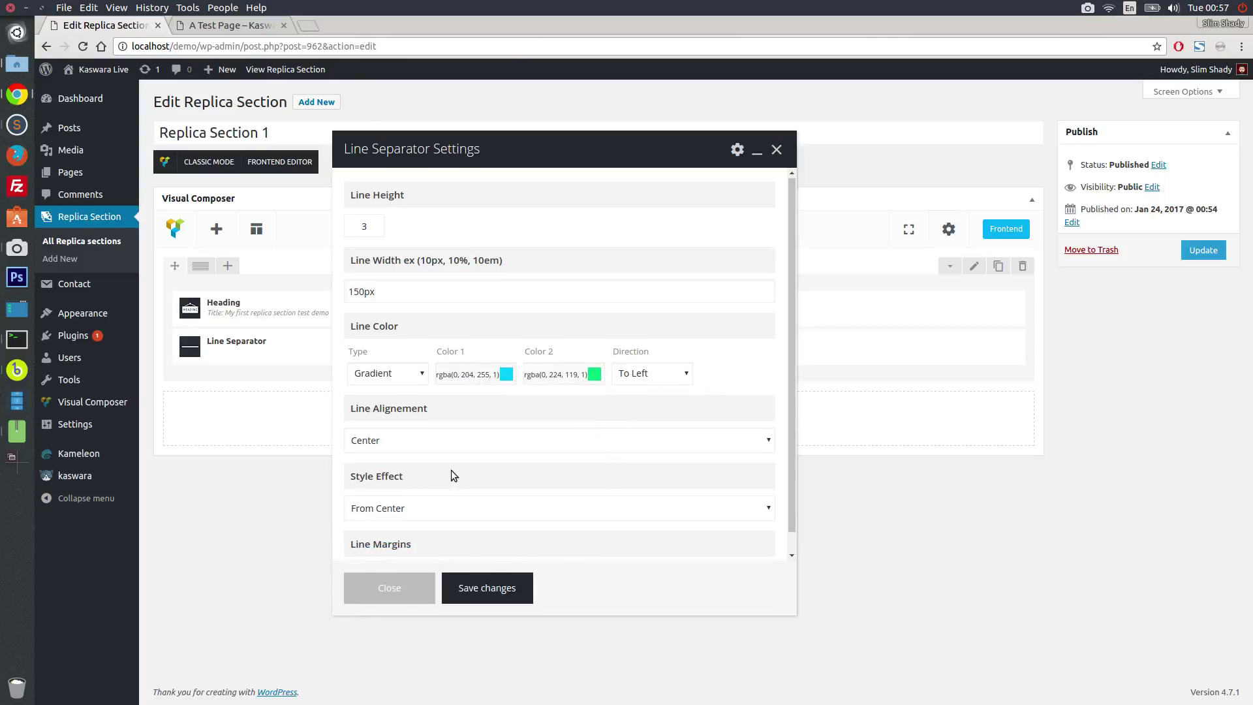
{"action": "scroll", "coordinate": [424, 509], "scroll_direction": "down", "scroll_amount": 1}
{"action": "type", "text": "20"}
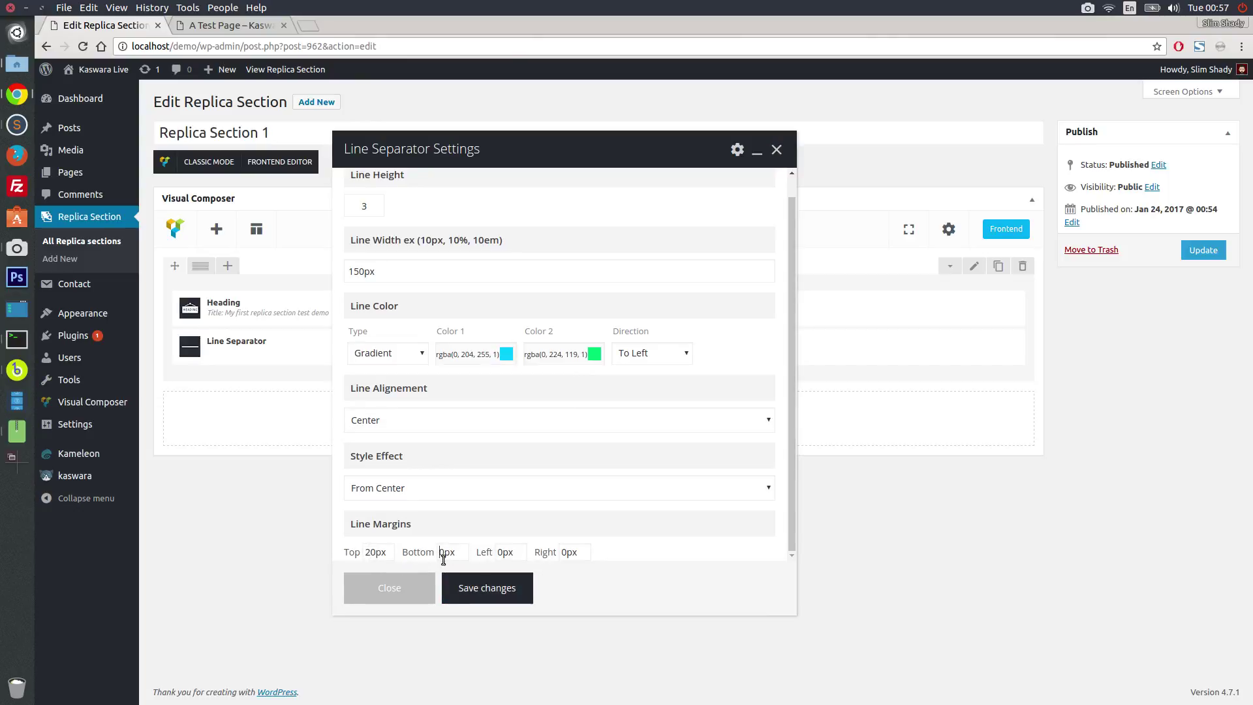
{"action": "type", "text": "2"}
{"action": "left_click", "coordinate": [487, 588]}
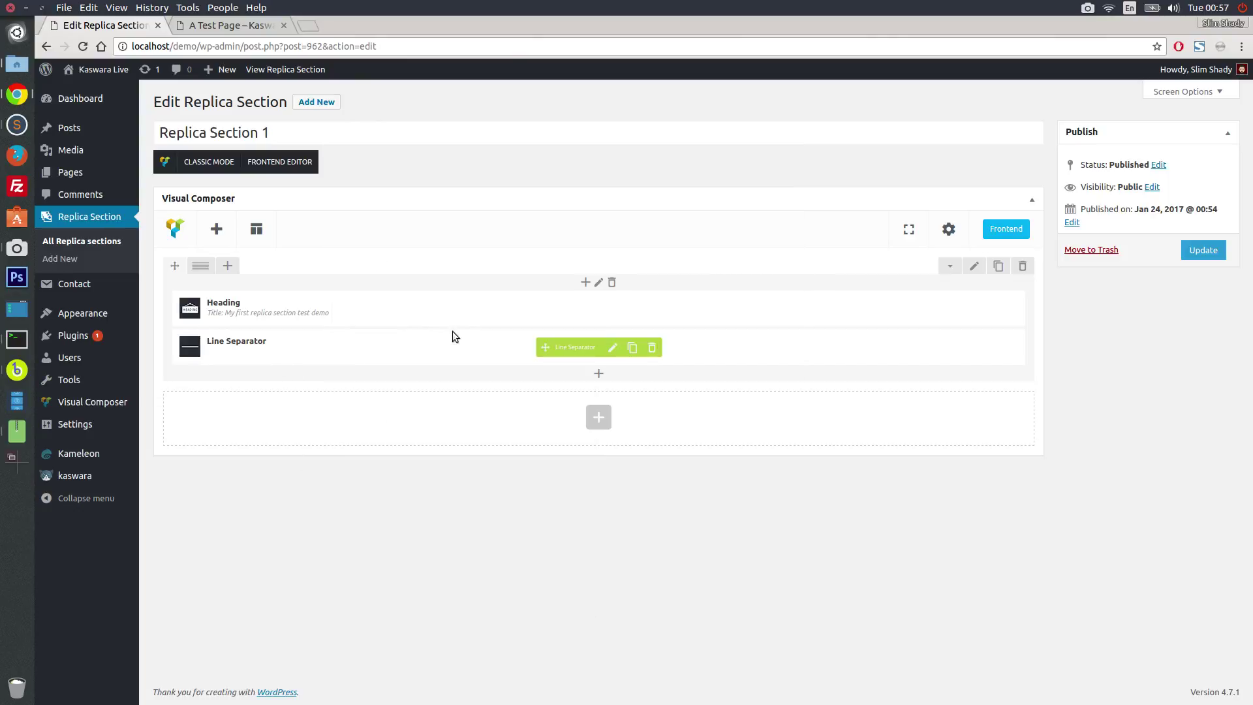
Update Replica Section 1, reload the published test page to check the separator, and return to the section editor
{"action": "left_click", "coordinate": [1203, 250]}
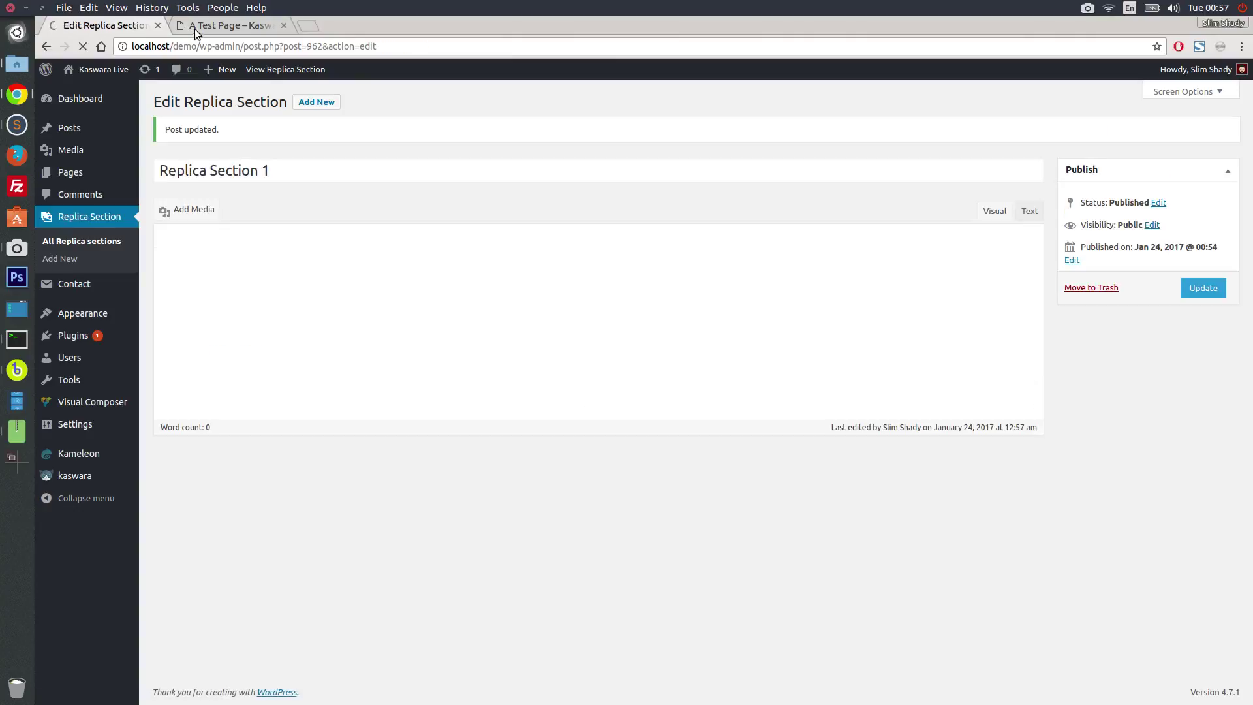
{"action": "left_click", "coordinate": [194, 27]}
{"action": "left_click", "coordinate": [83, 47]}
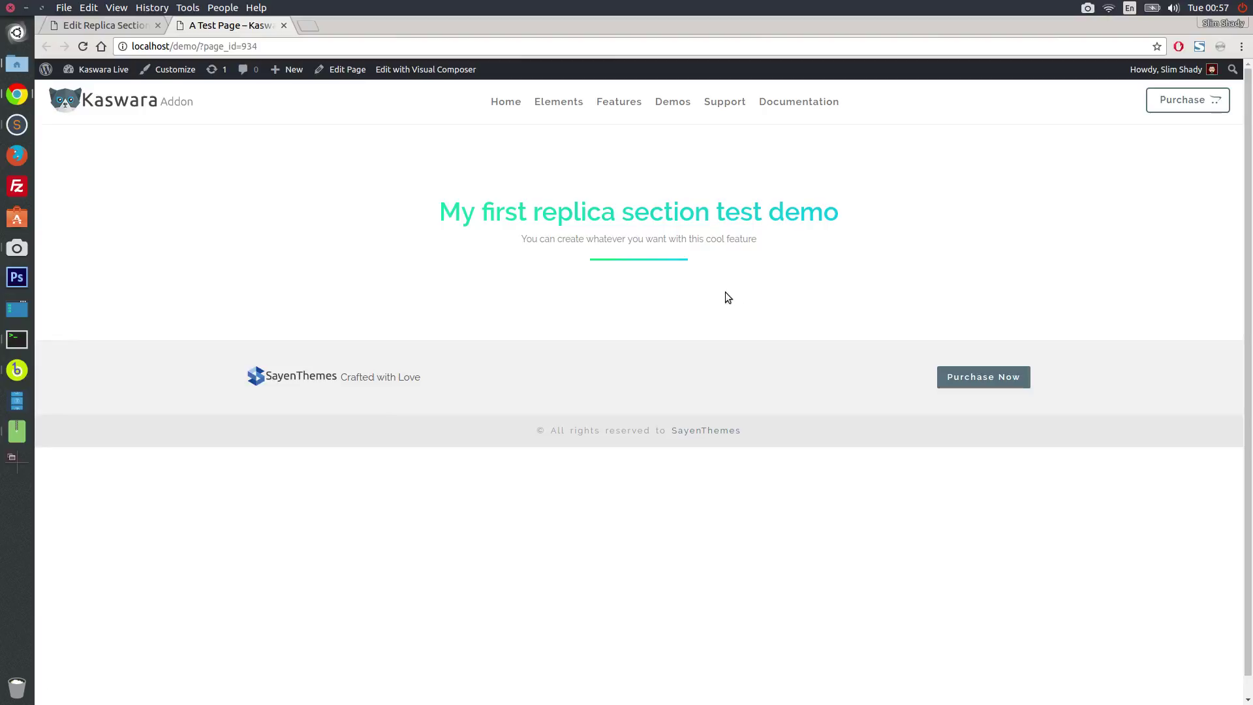
{"action": "left_click", "coordinate": [135, 30]}
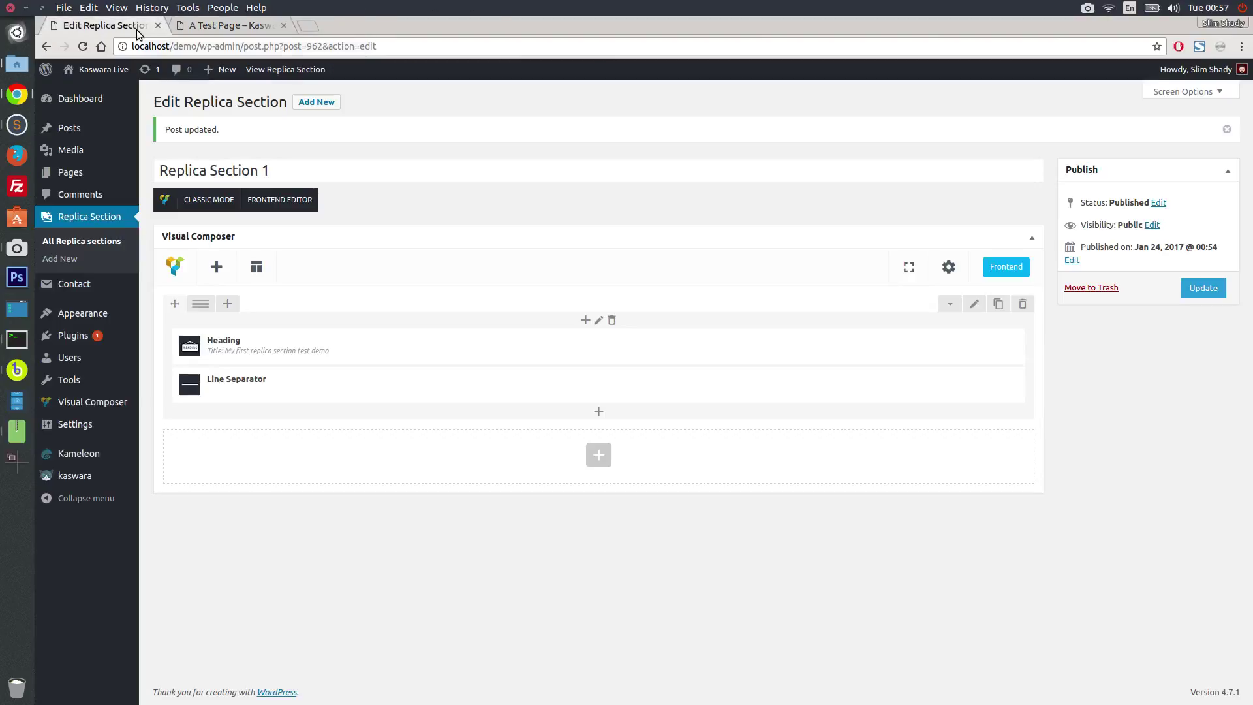